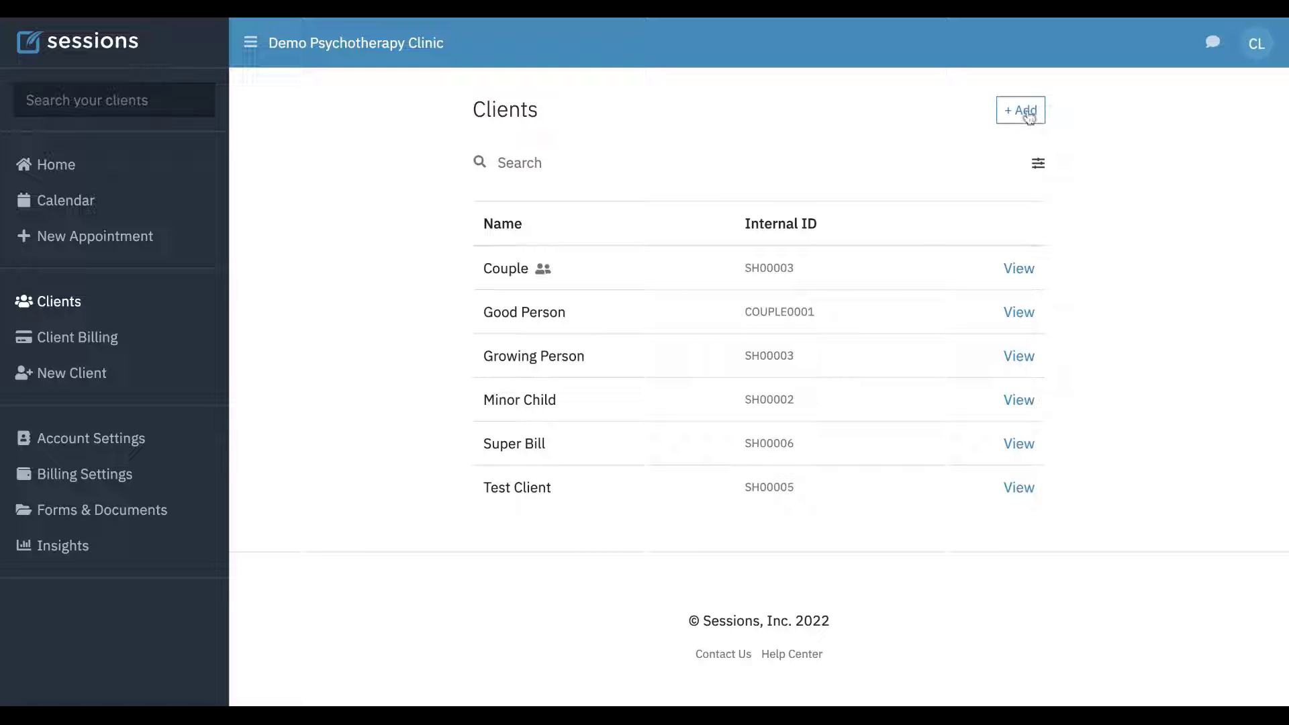
- Look over the client filters and the account's Internal ID settings, then return to Clients
click(530, 163)
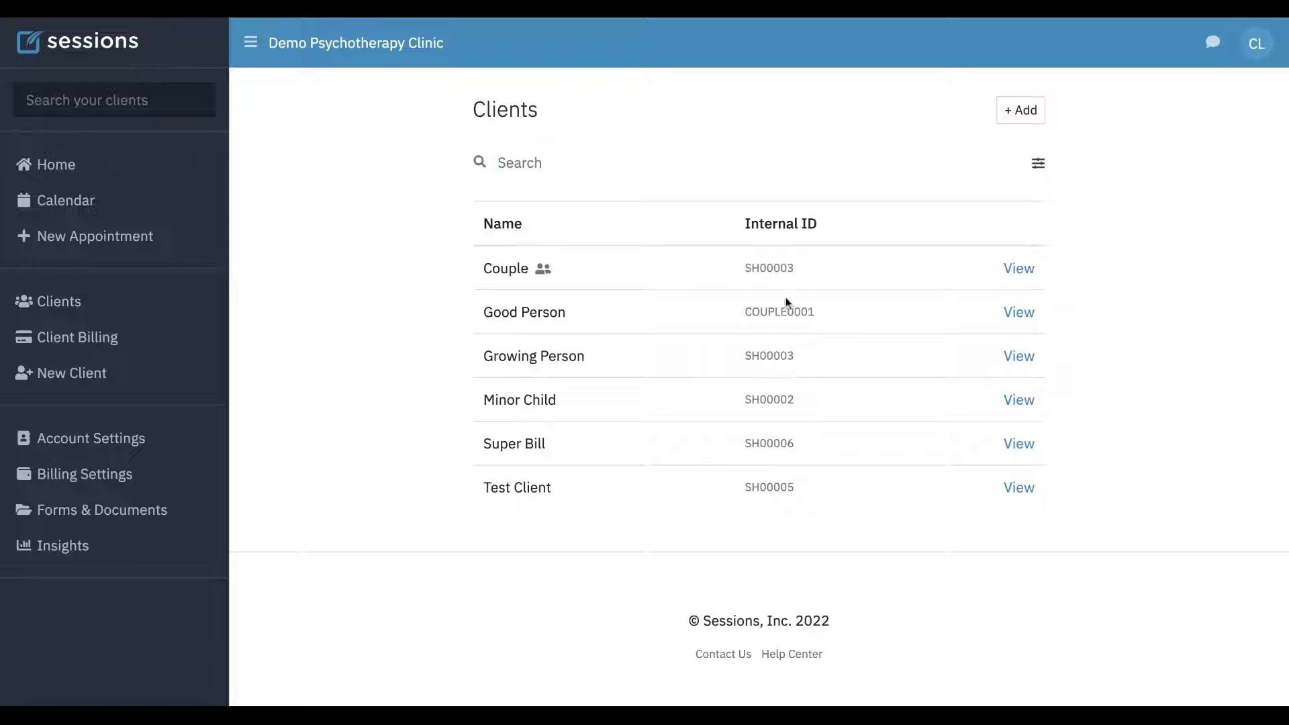
click(1038, 163)
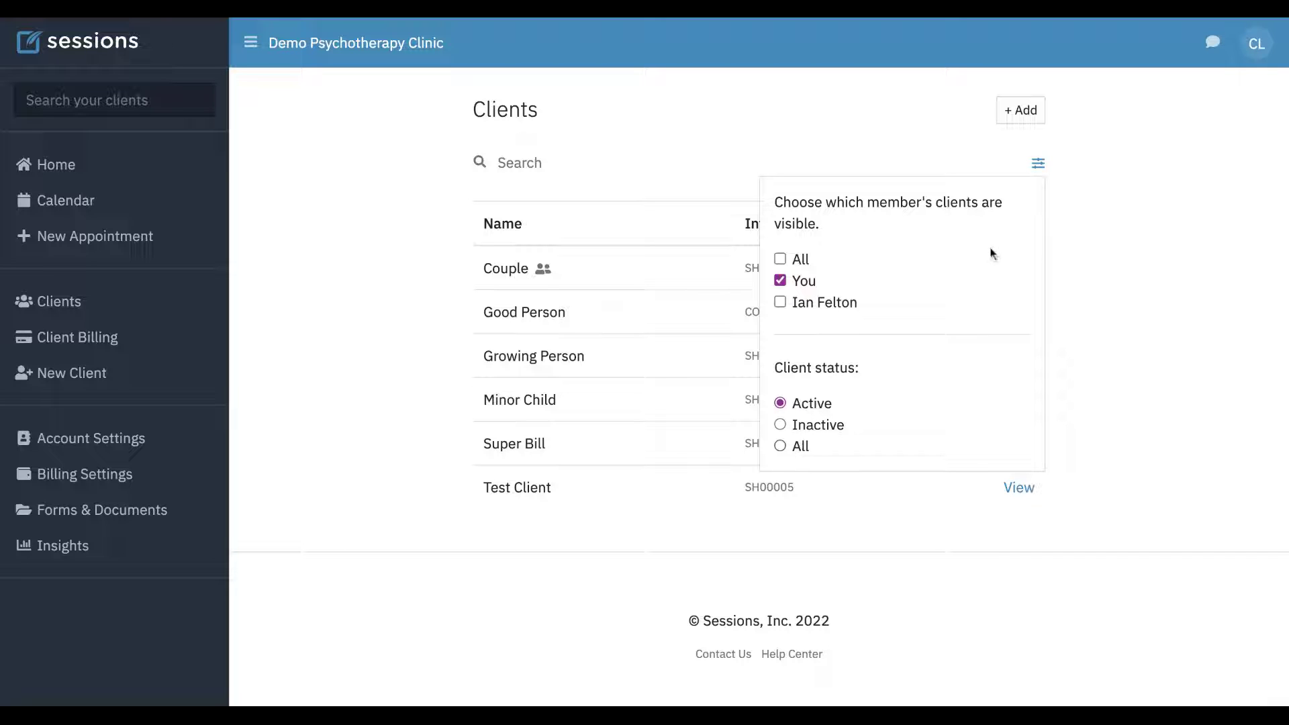
click(1038, 165)
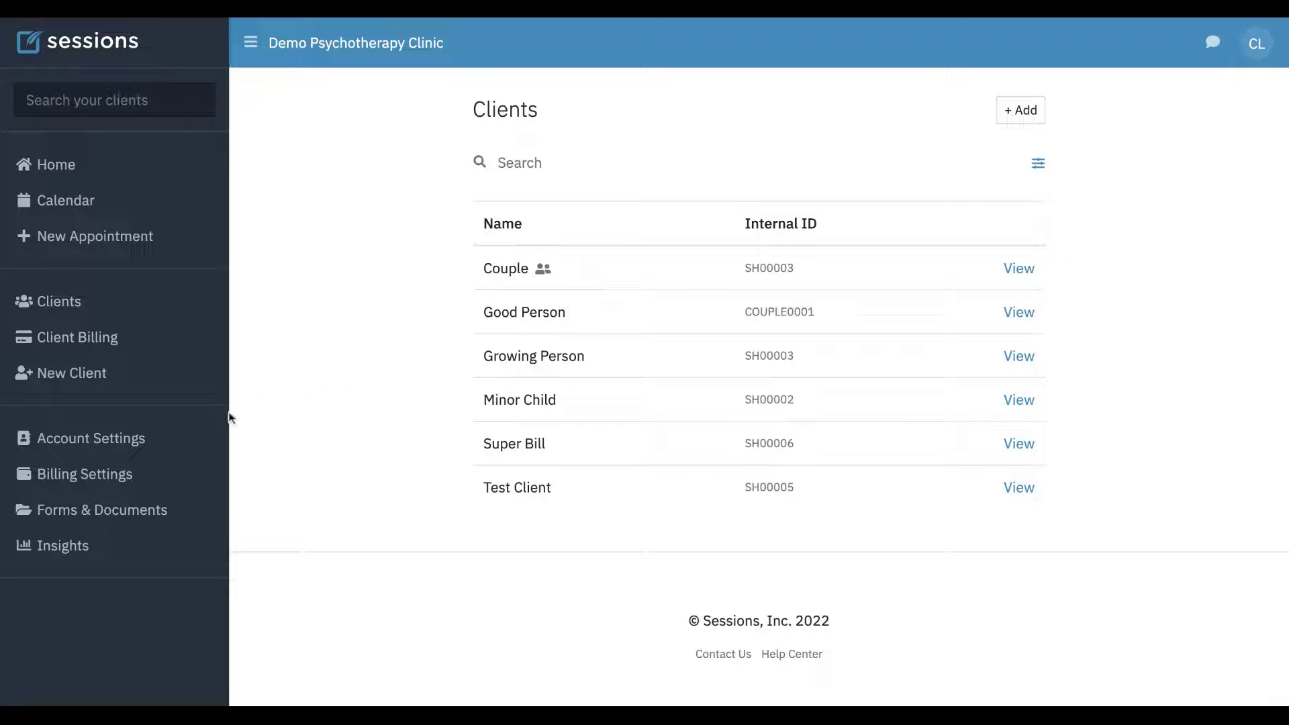
click(95, 440)
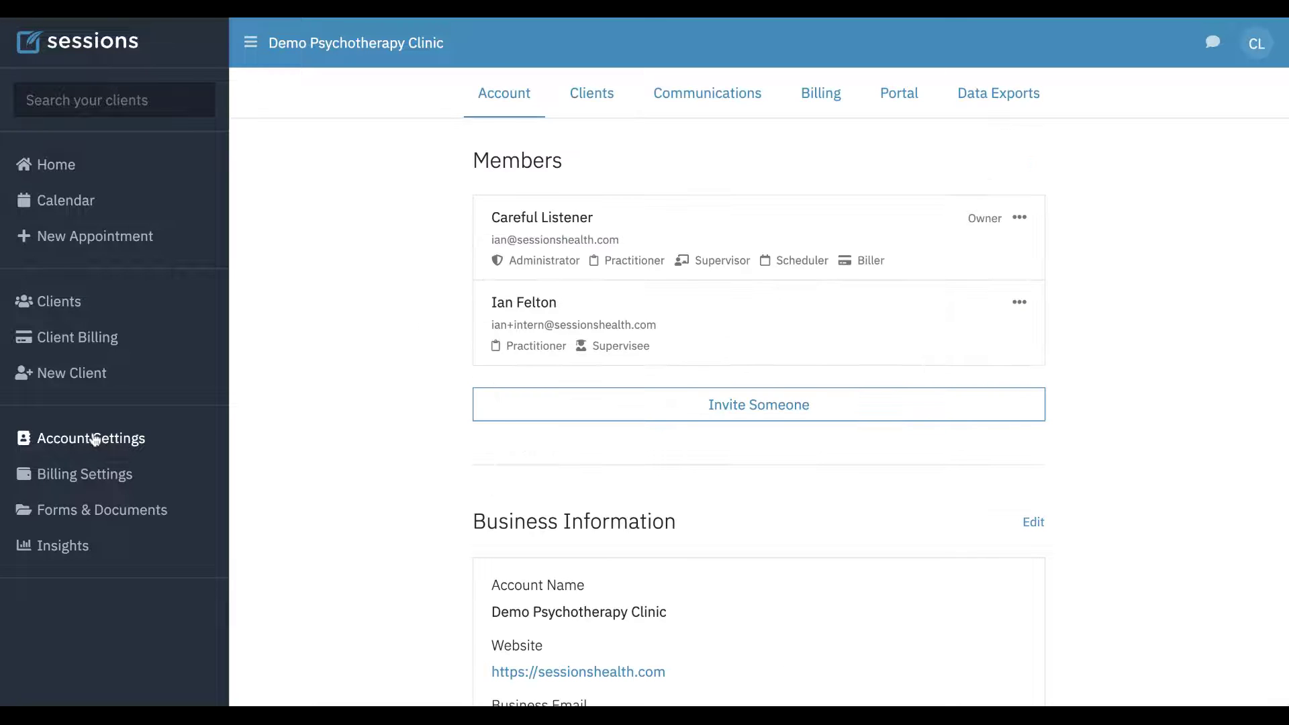
click(598, 98)
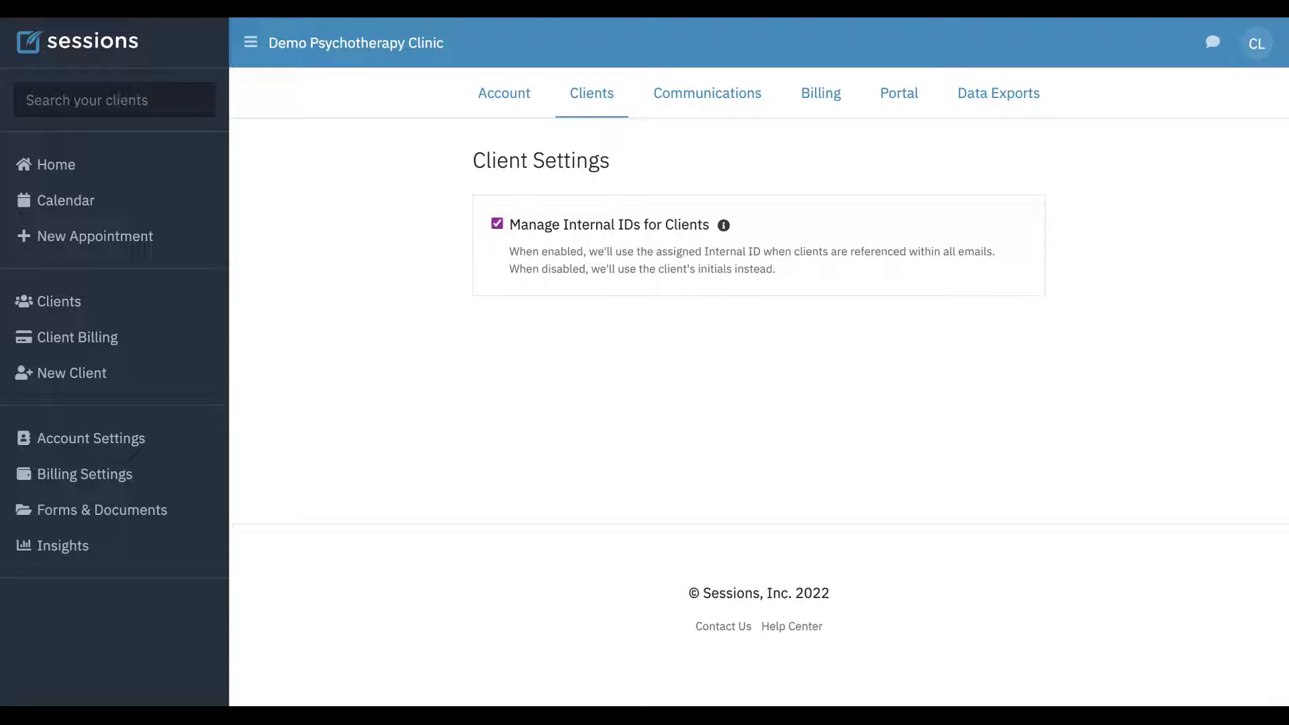
click(72, 301)
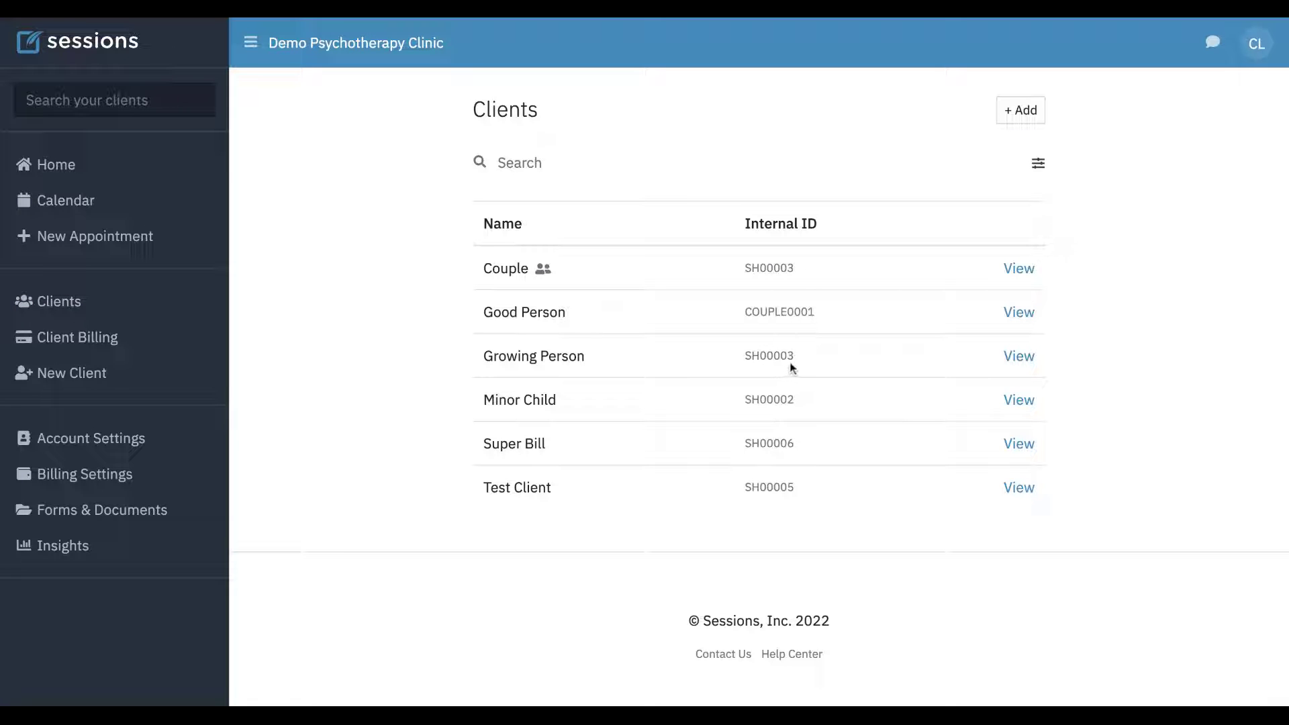
- Change Growing Person's Internal ID from SH00003 to IF-INSURANCE-001 and save it
click(1018, 356)
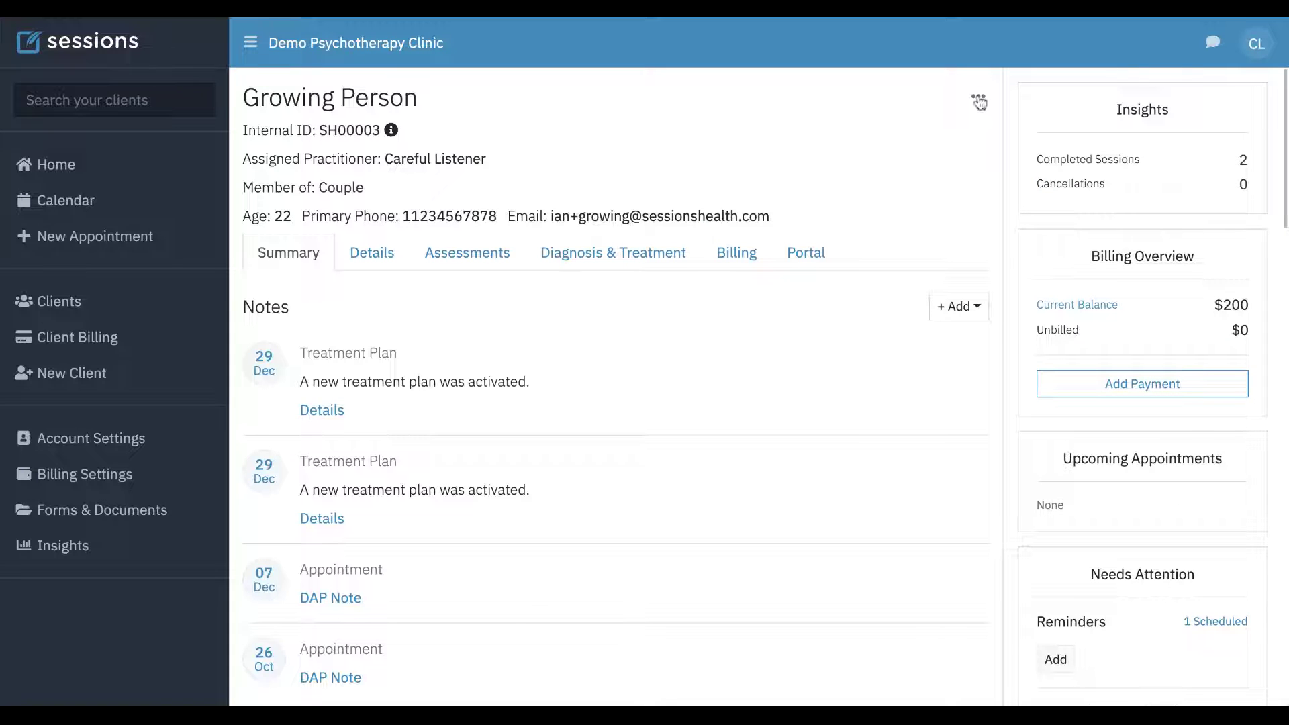
click(979, 100)
click(889, 131)
click(514, 359)
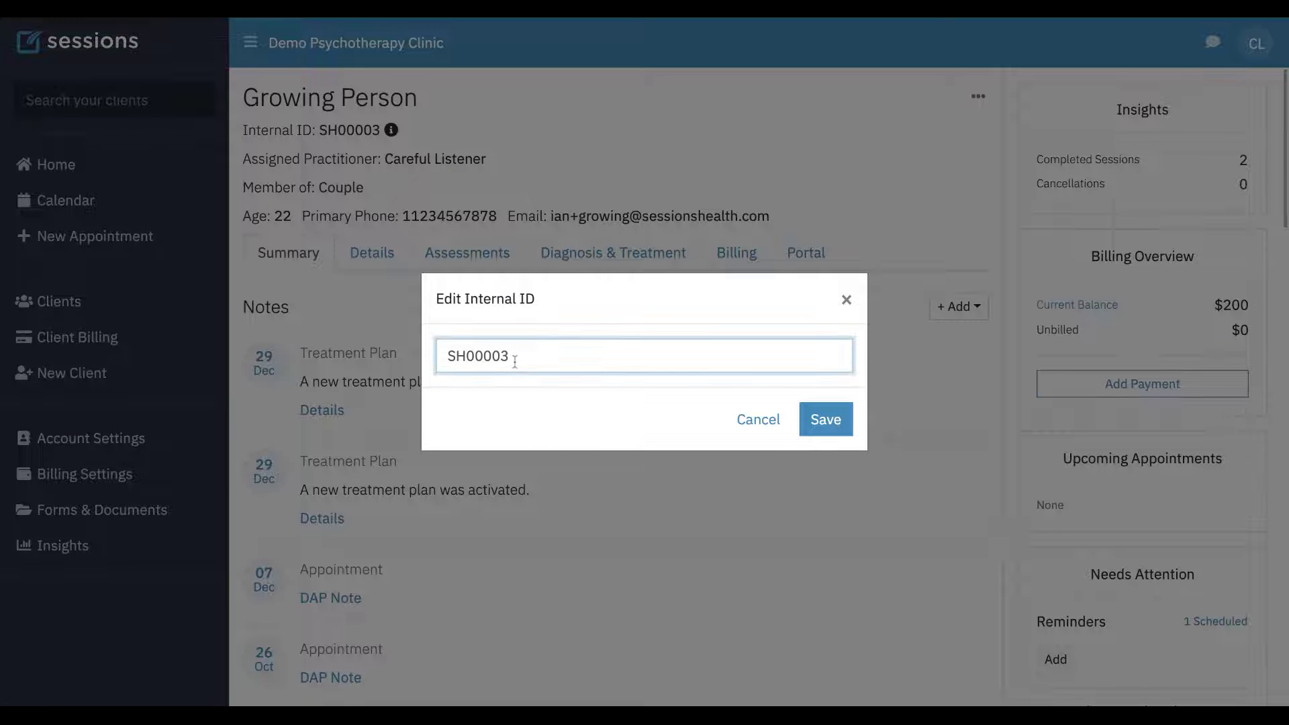
double_click(514, 361)
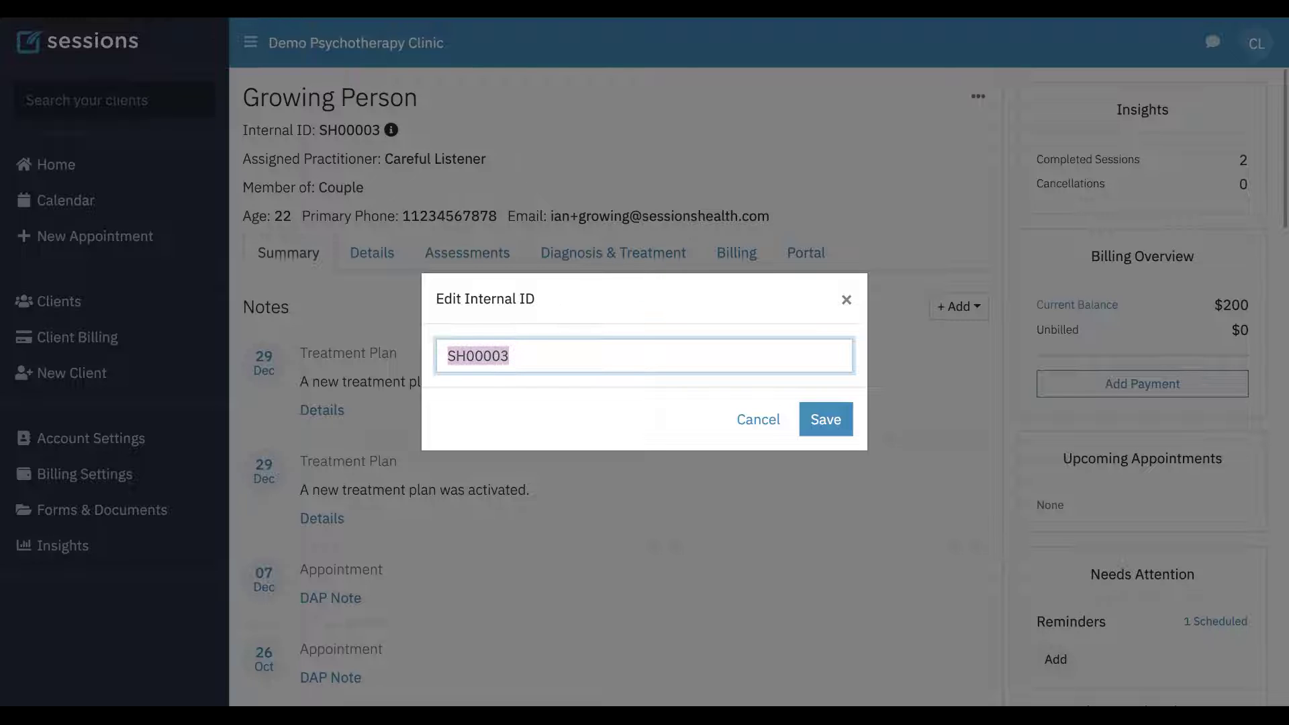
text(IF)
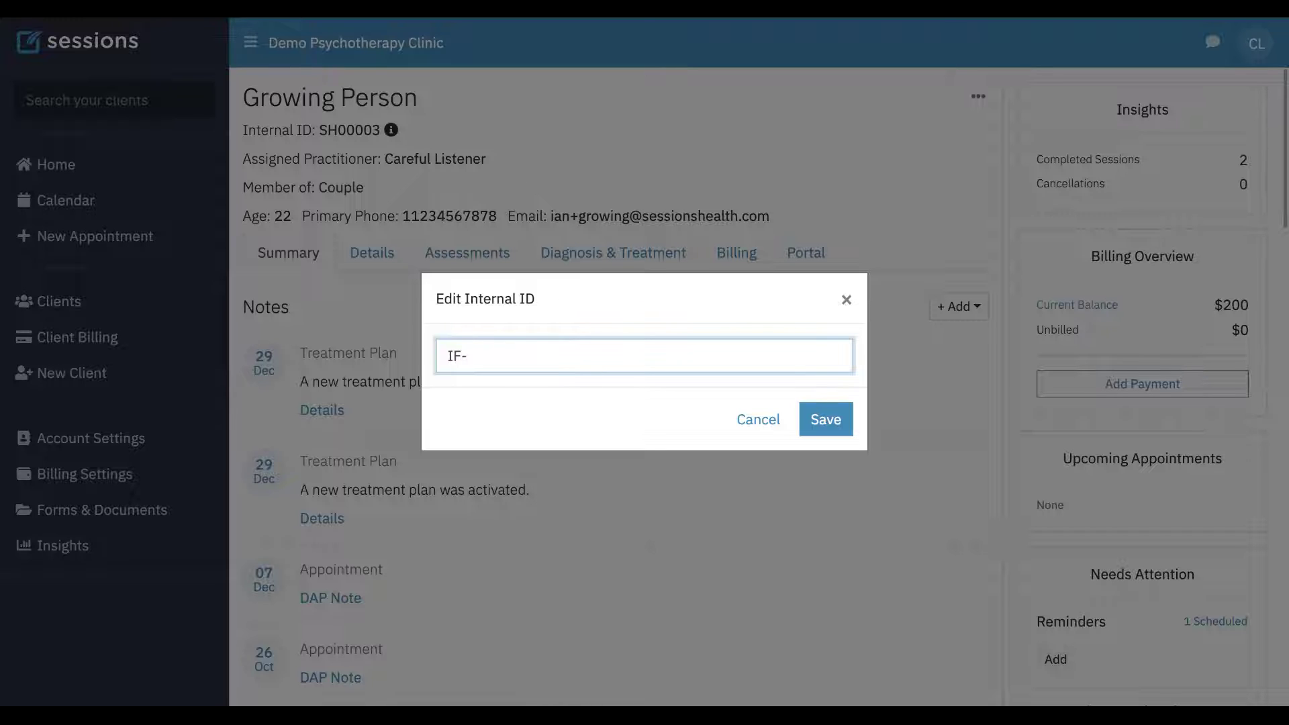
text(-INSURANCE-001)
click(826, 419)
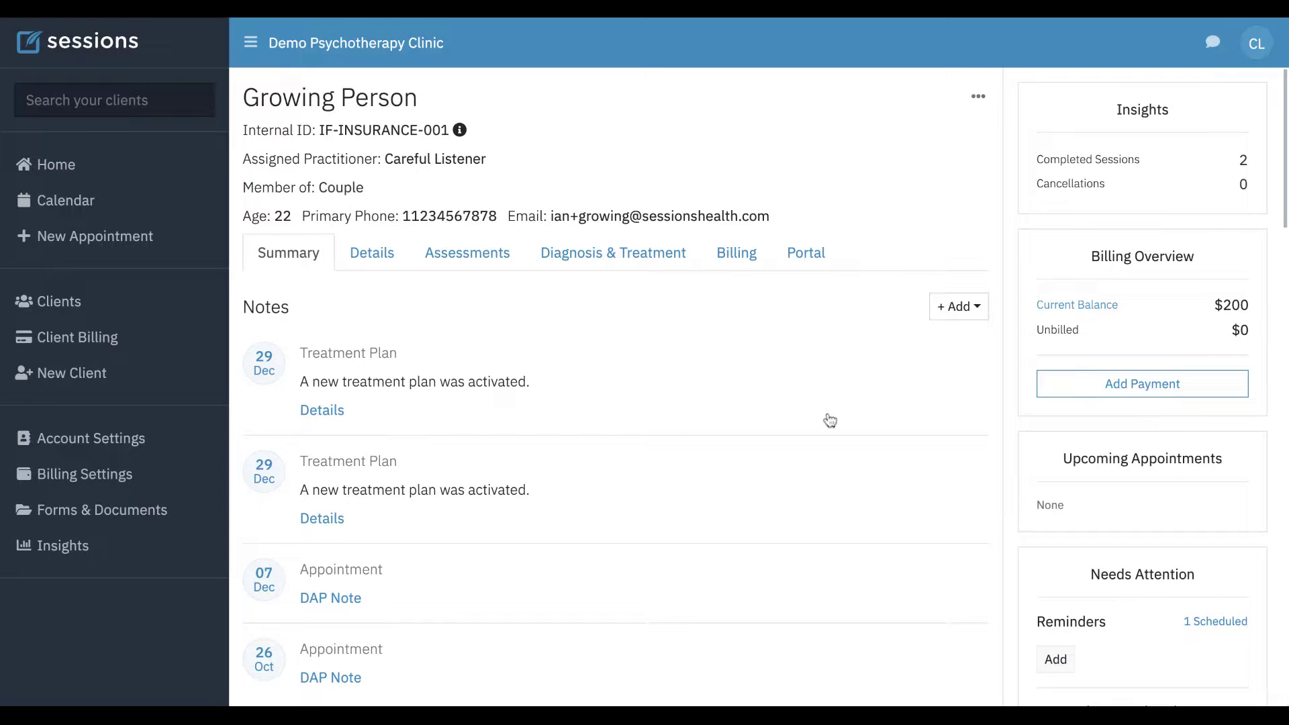
- Replace Super Bill's Internal ID SH00006 with IF-INSURANCE-002, save, and return to the Clients list
click(72, 303)
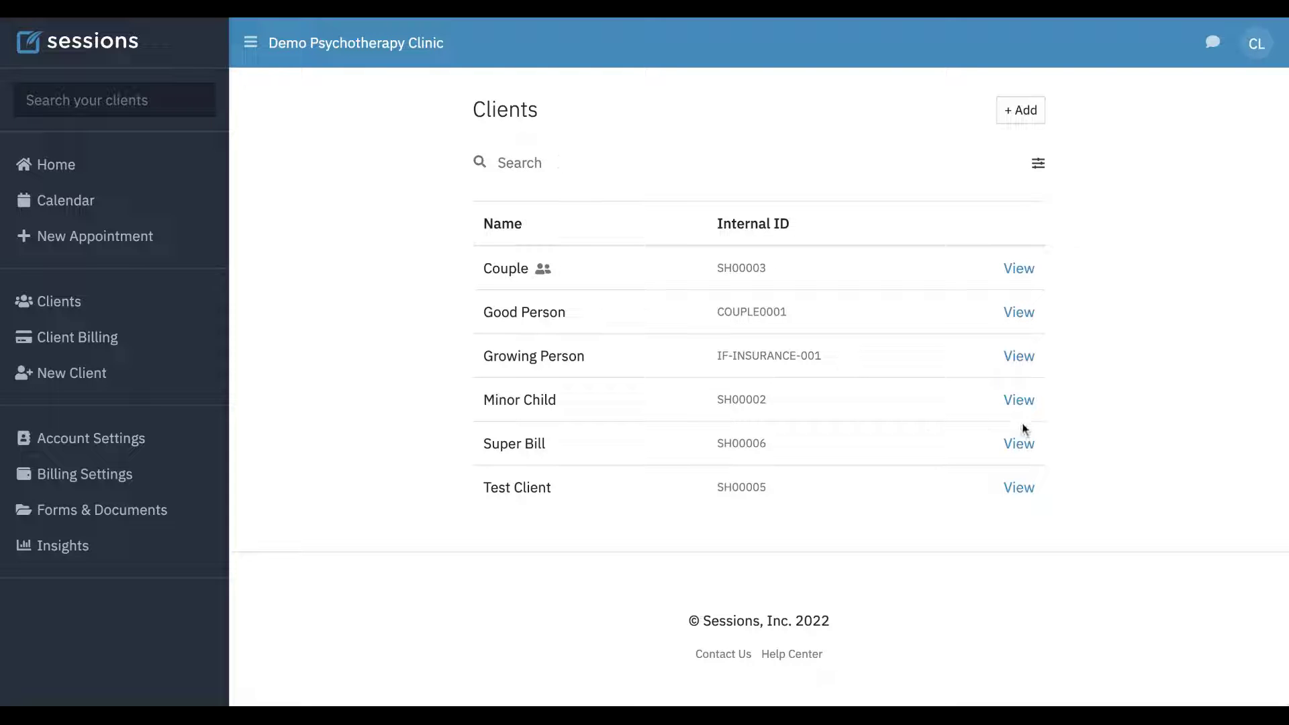
click(1021, 444)
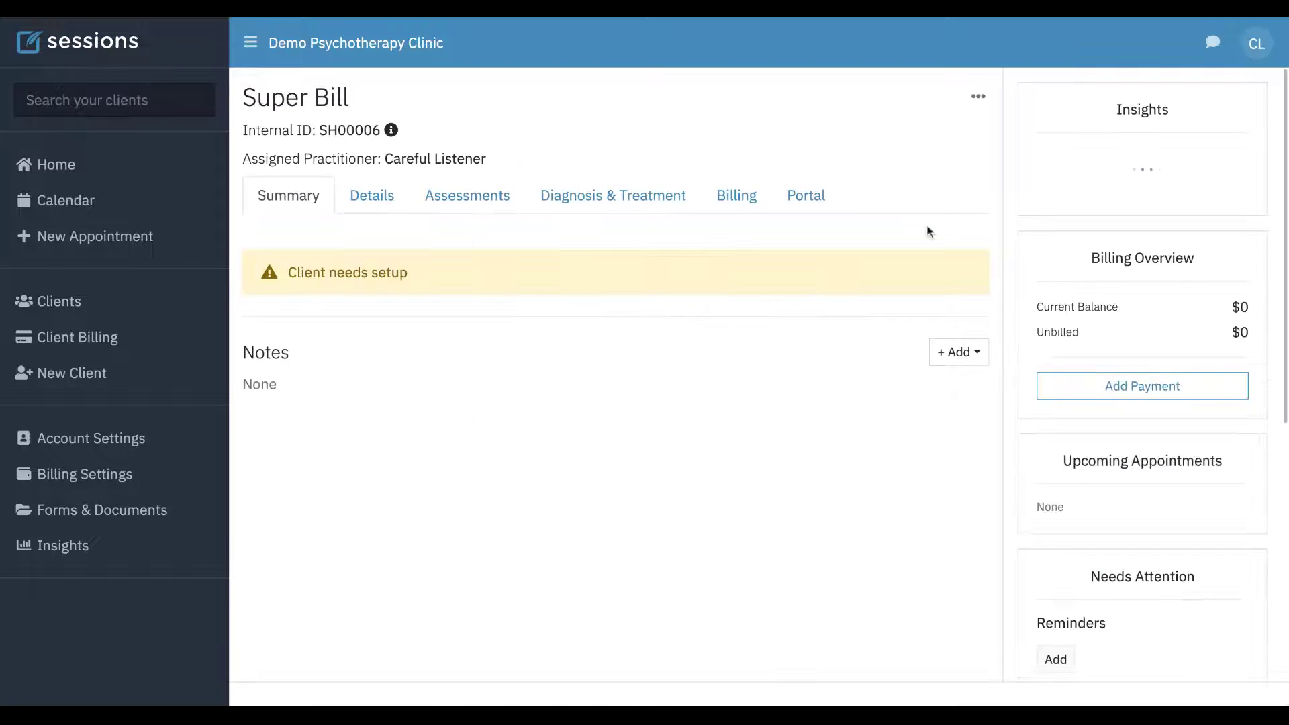
click(977, 97)
click(922, 139)
click(561, 361)
double_click(561, 361)
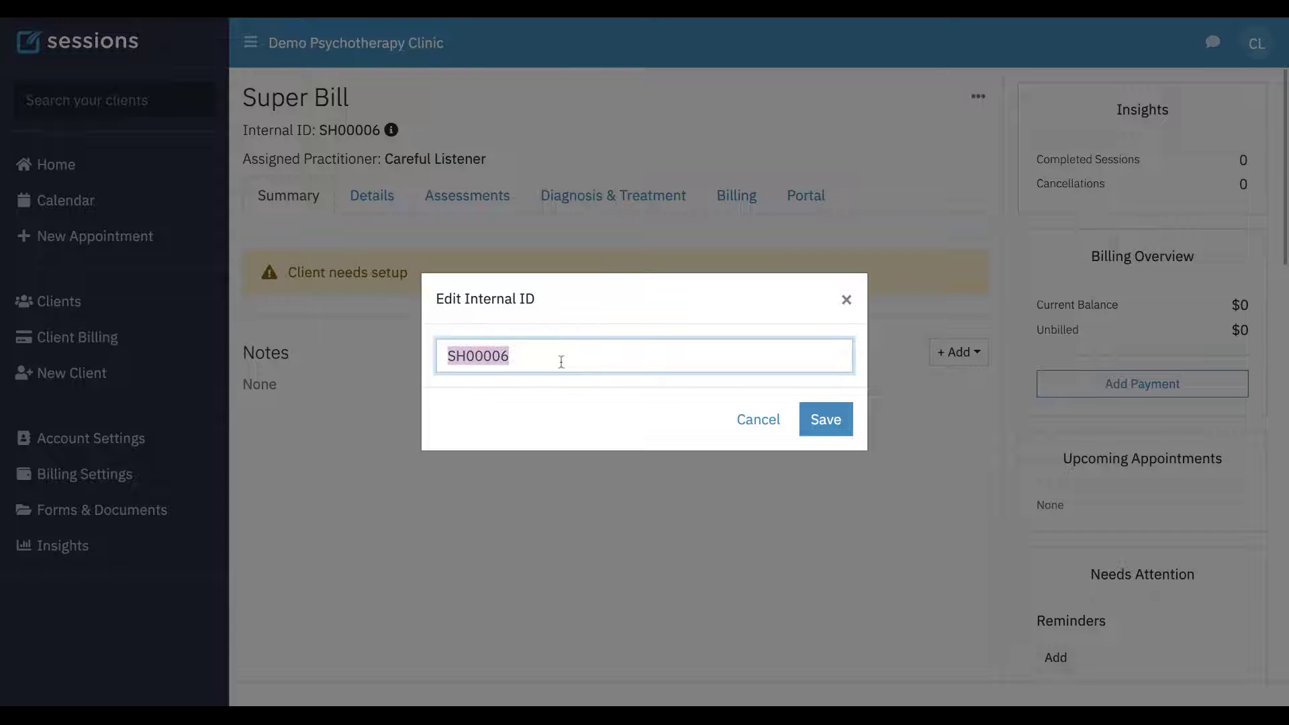
text(IF-INSURANCE)
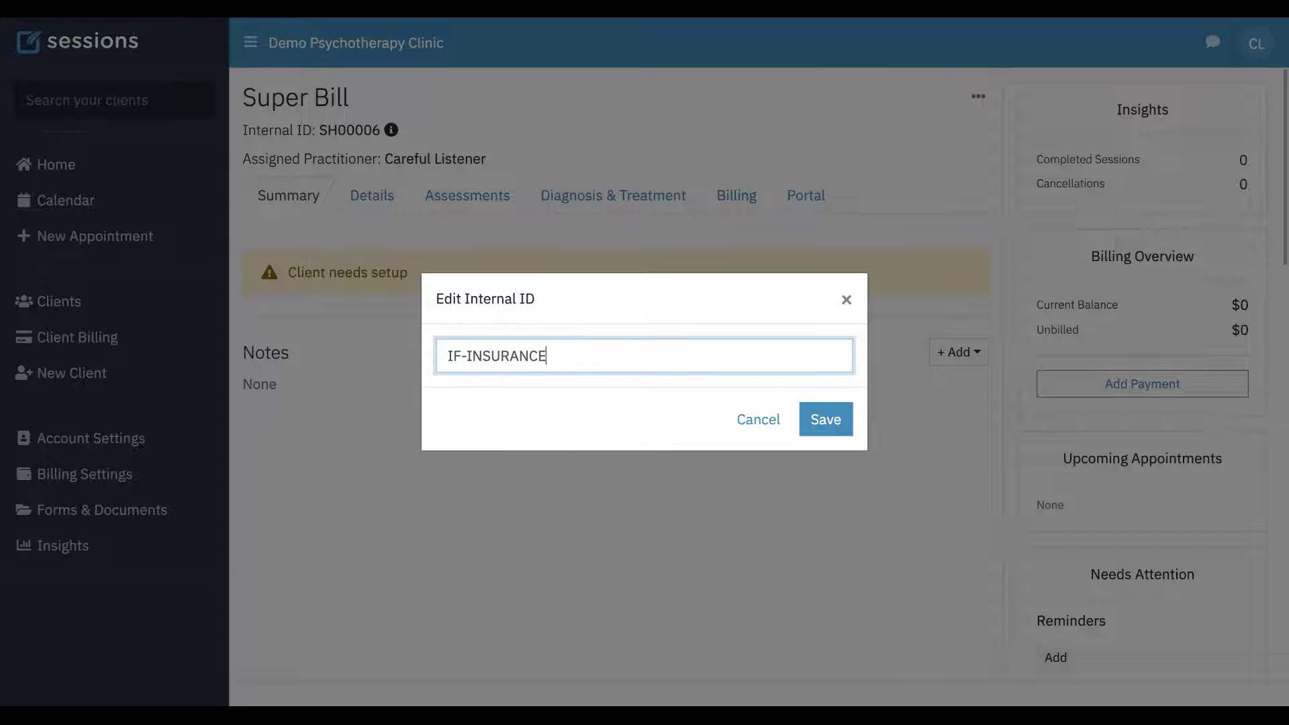
text(-002)
click(822, 417)
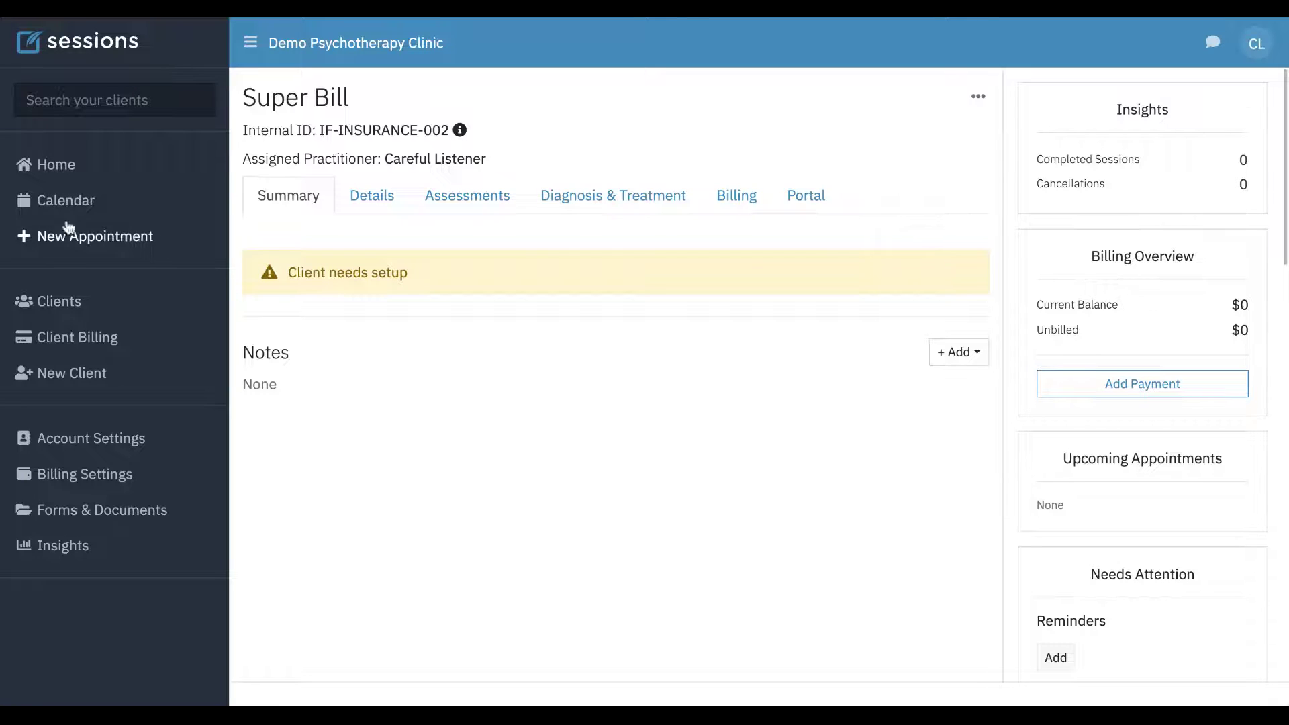
click(74, 302)
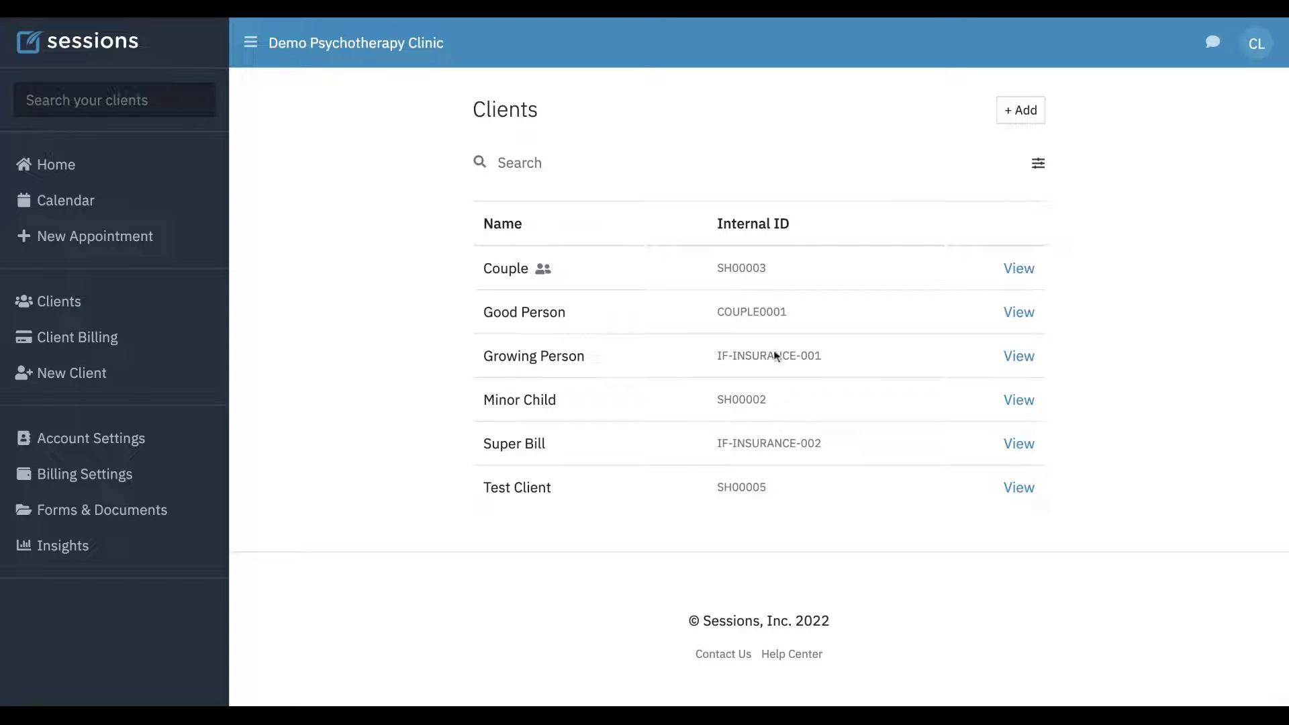
- Filter the clients by searching INSURANCE, then clear the search to show all six clients
click(531, 163)
text(INSURANCE)
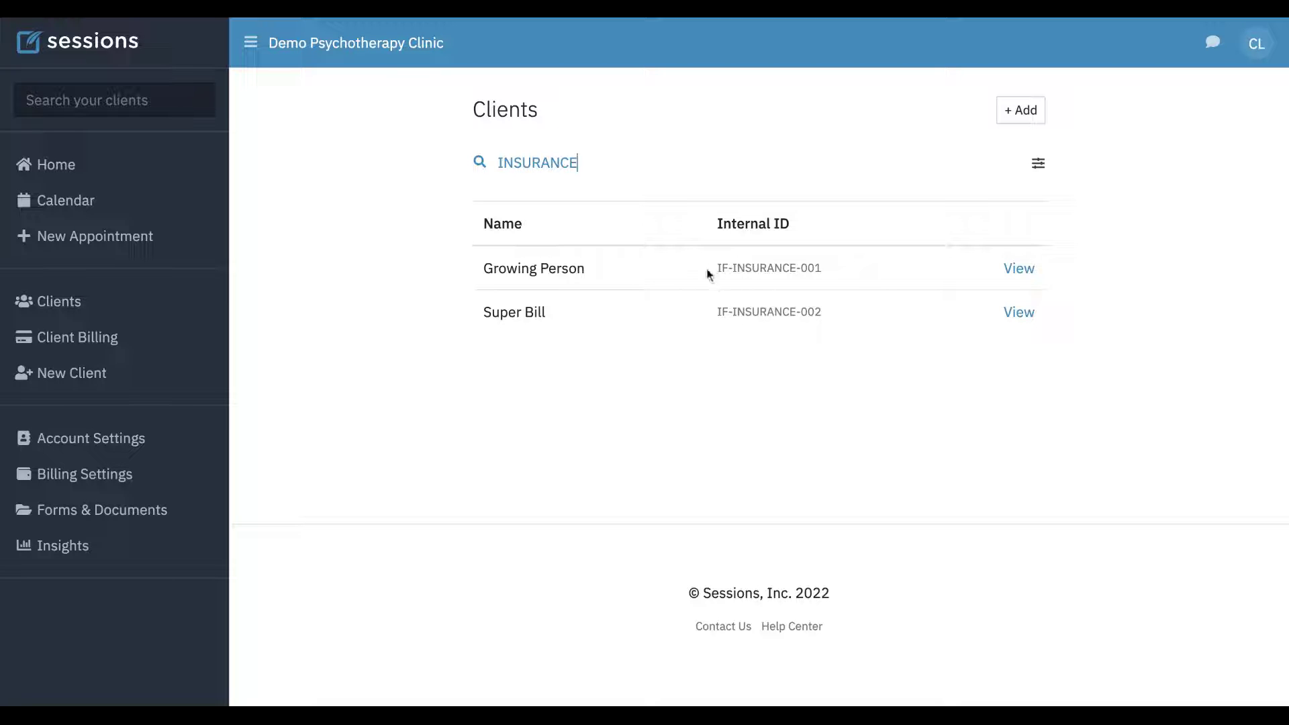
key(ctrl+a)
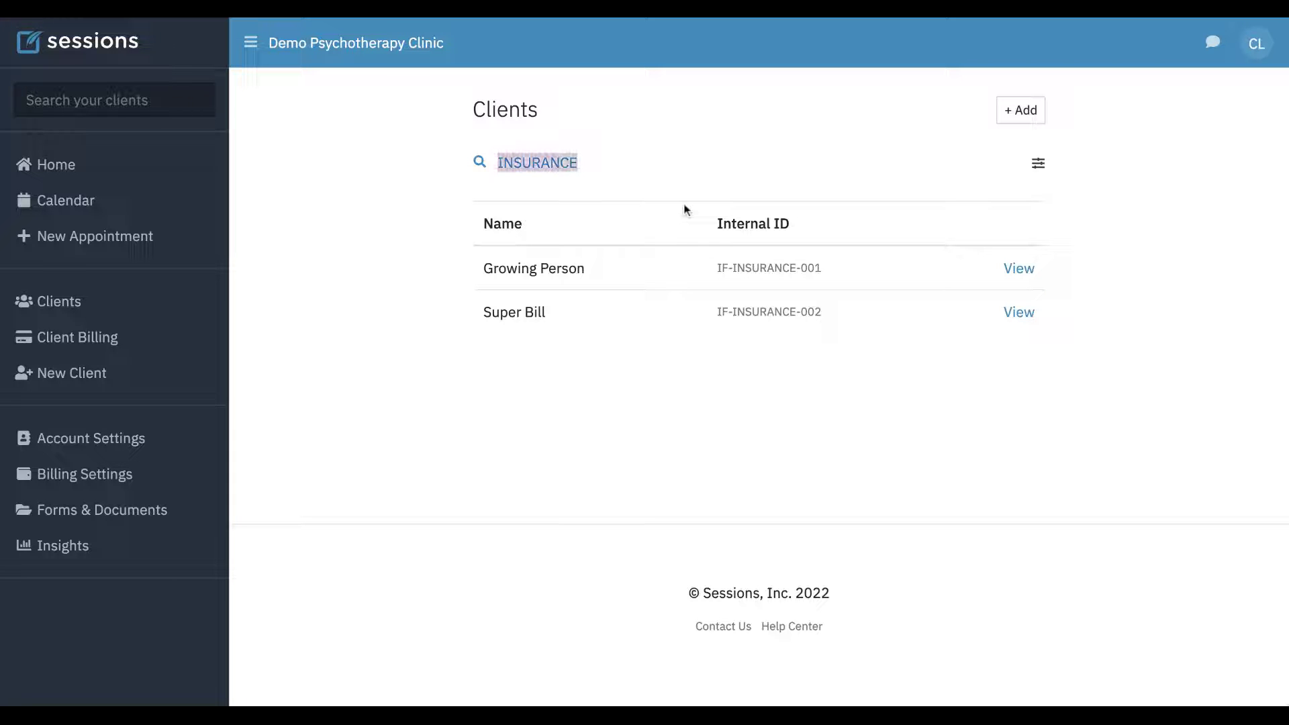
key(BackSpace)
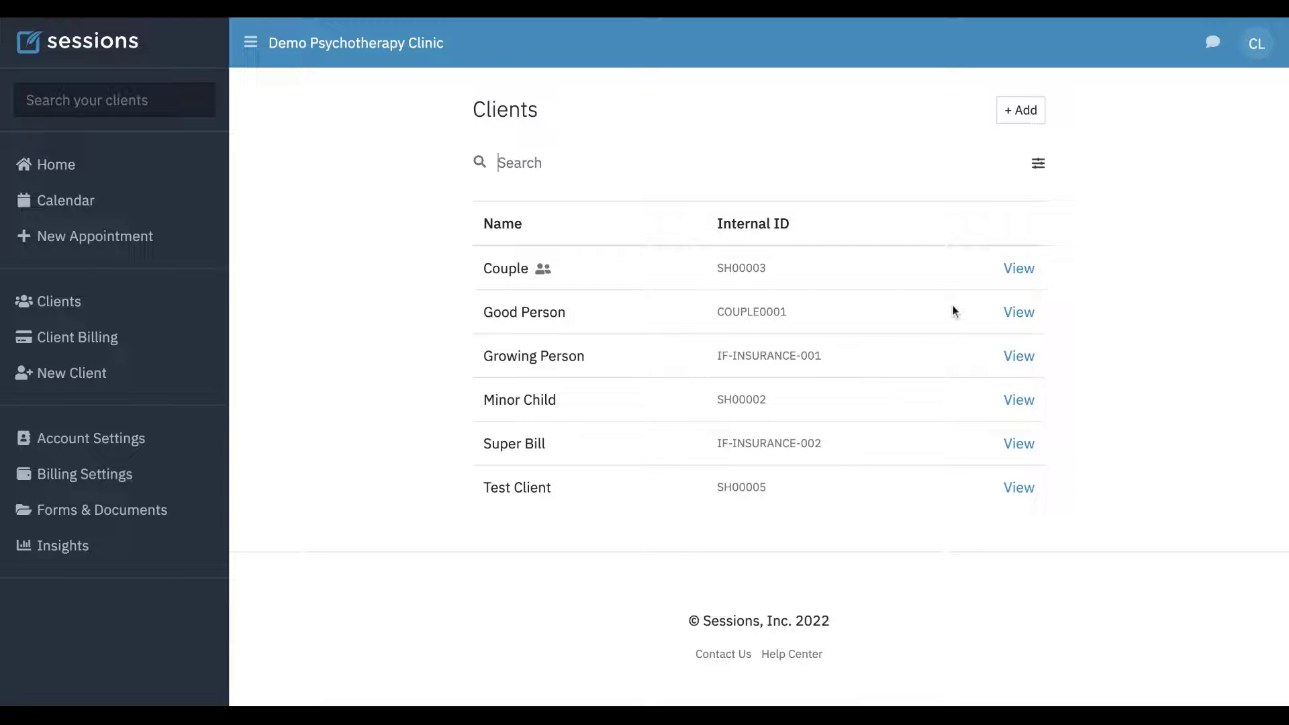
- Start a new individual client named Individual Person and paste in the client's e-mail address
click(1025, 114)
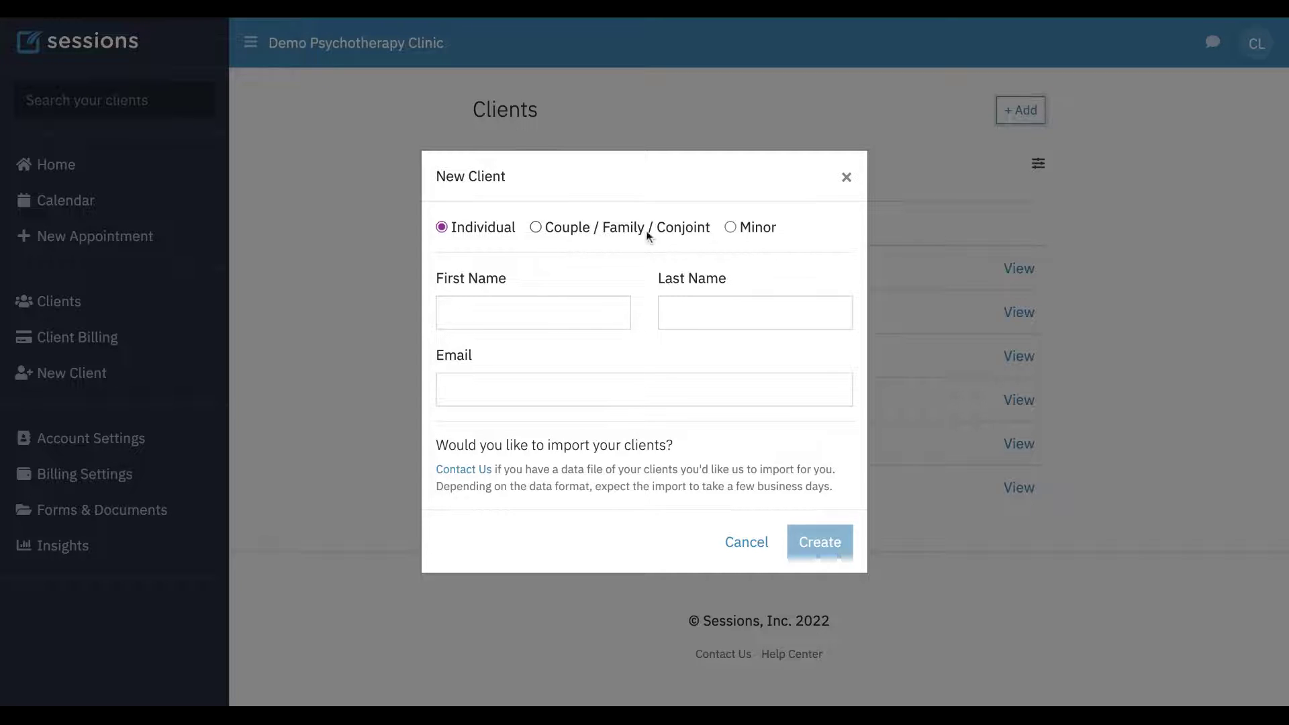
click(486, 311)
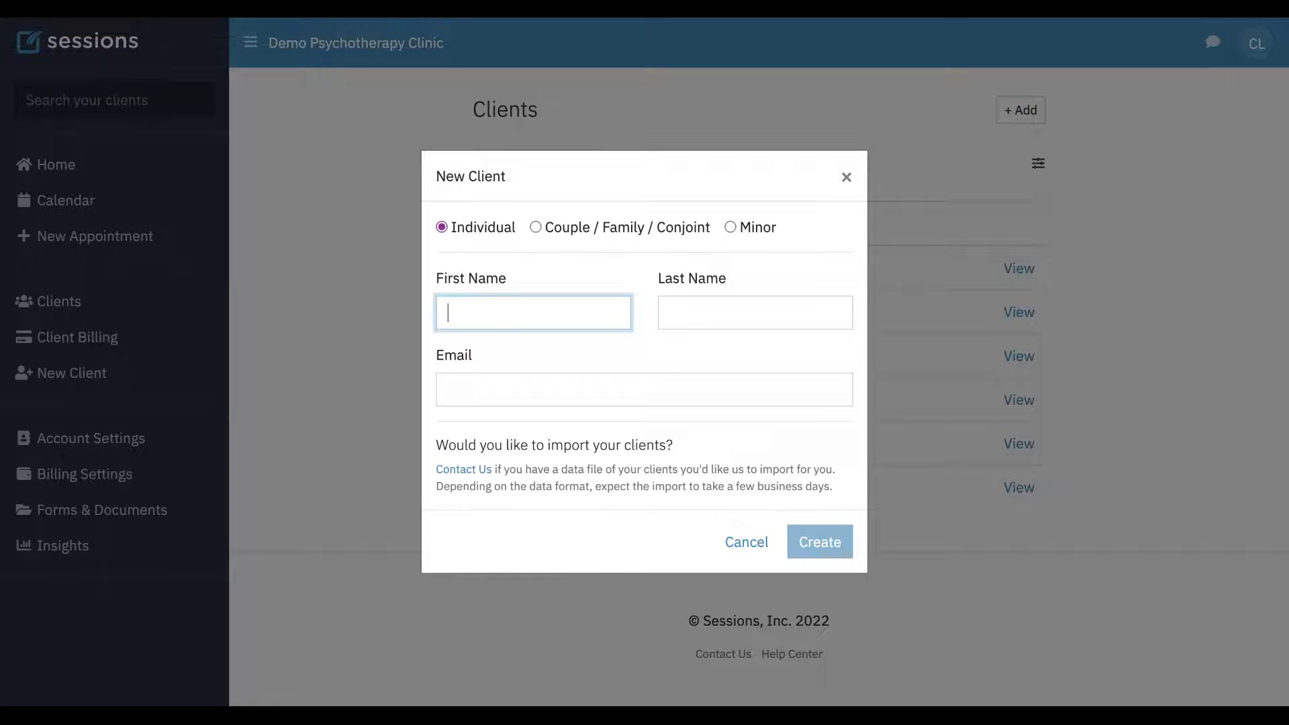
text(Individual)
key(Tab)
text(Person)
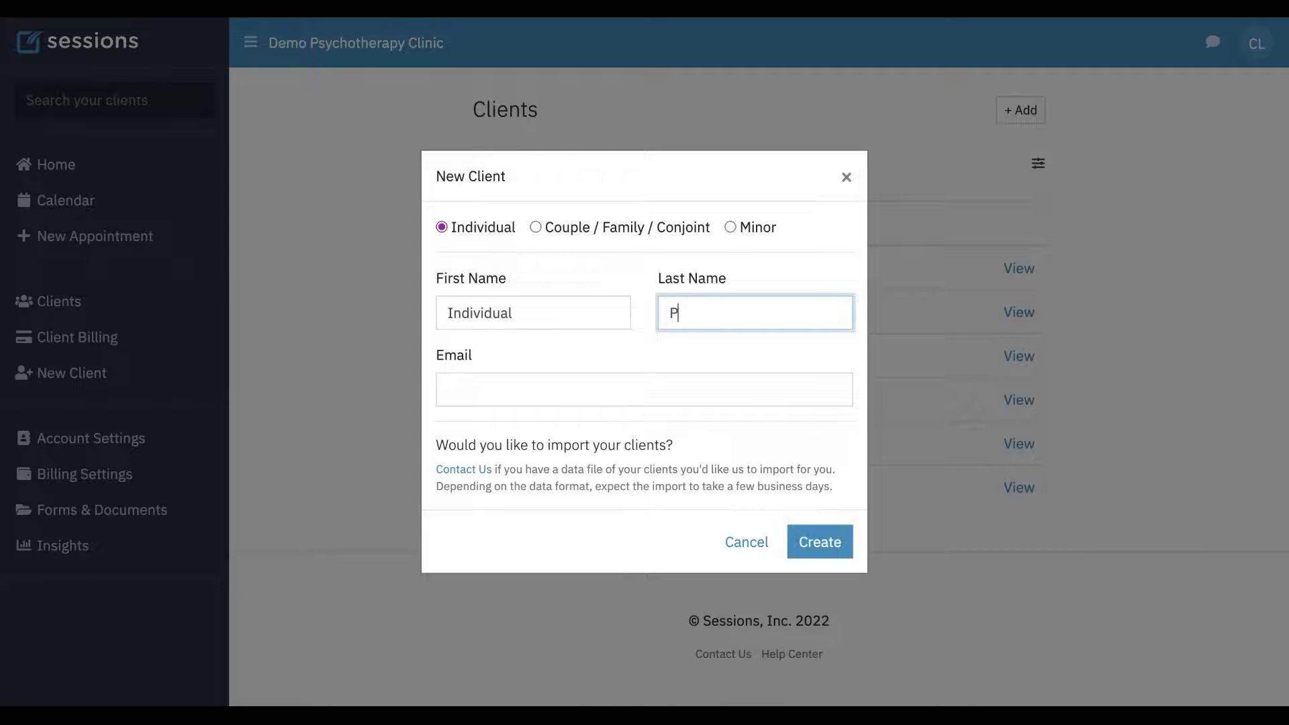
click(501, 391)
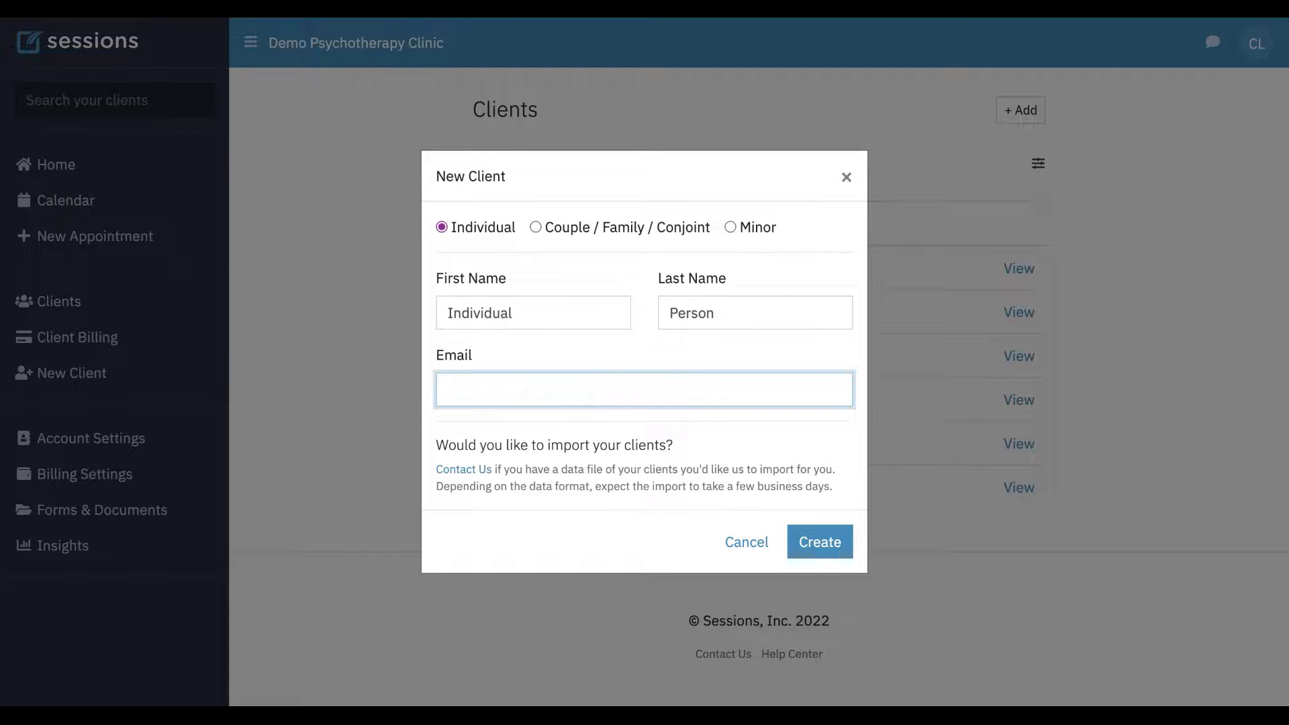
key(ctrl+v)
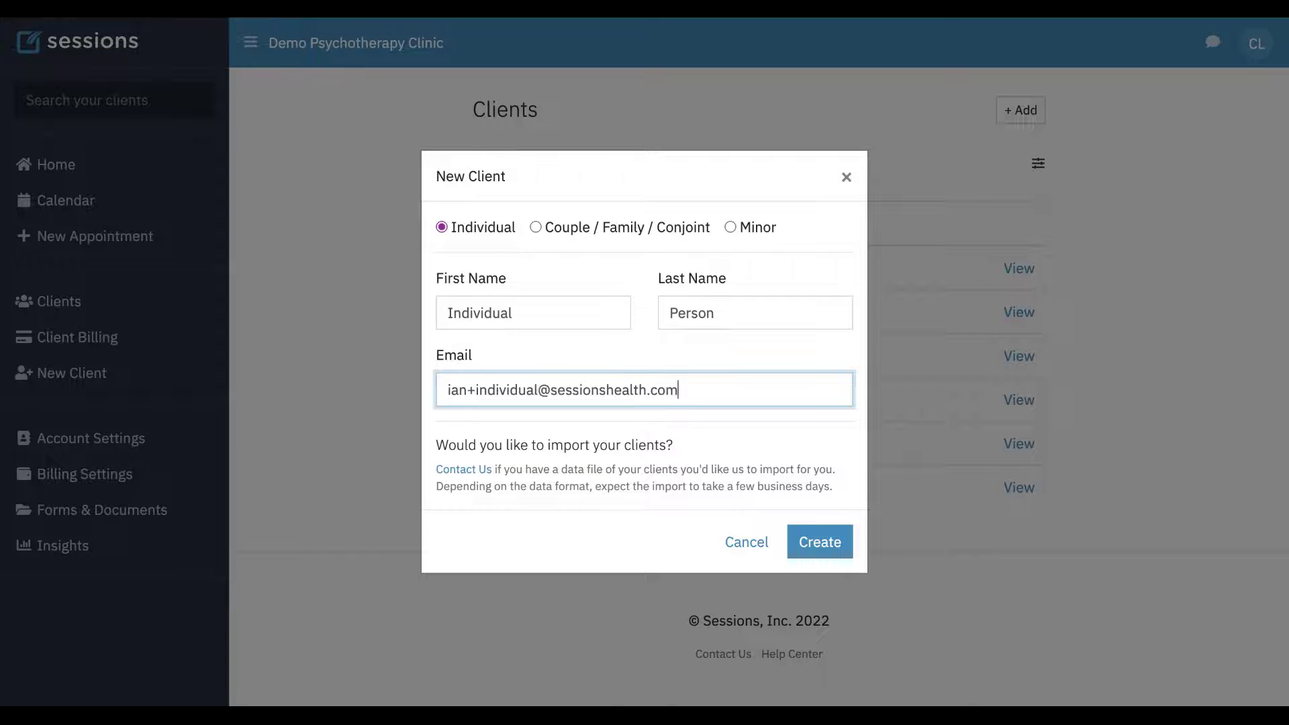
click(731, 437)
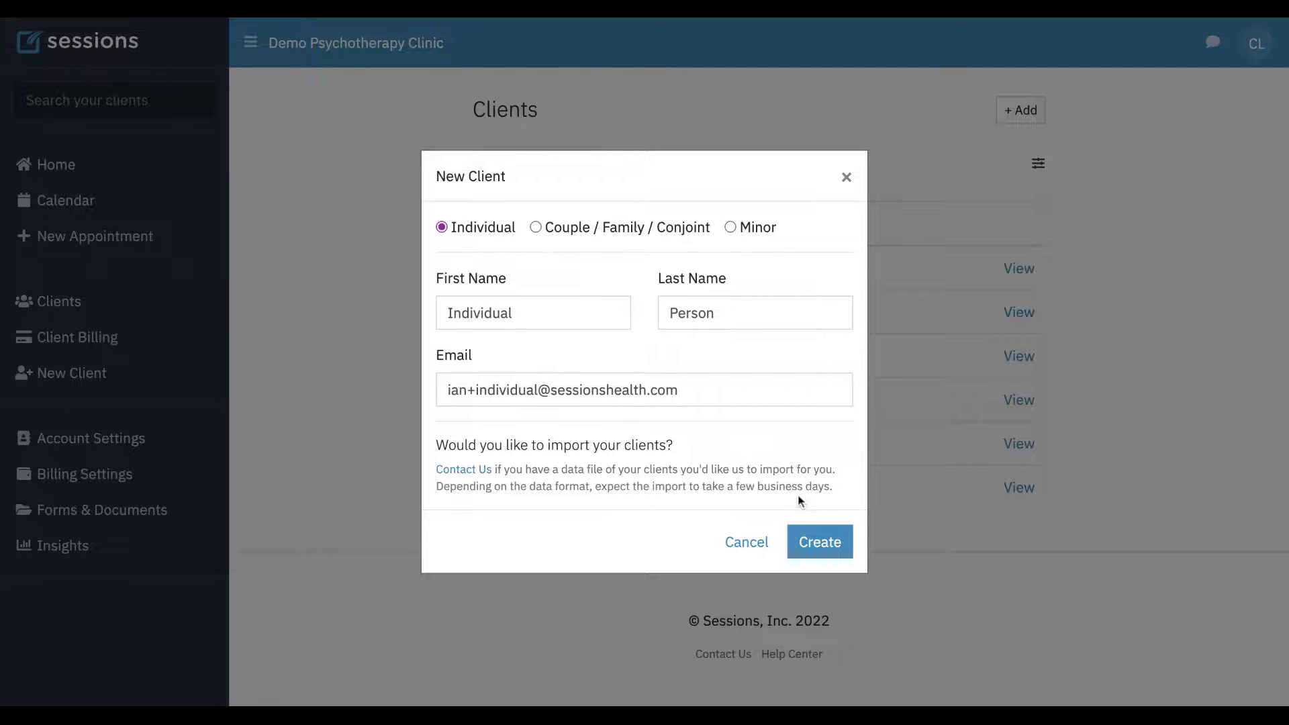
- Create the client and review Individual Person's new record, Internal ID SH00009, with setup pending
click(822, 543)
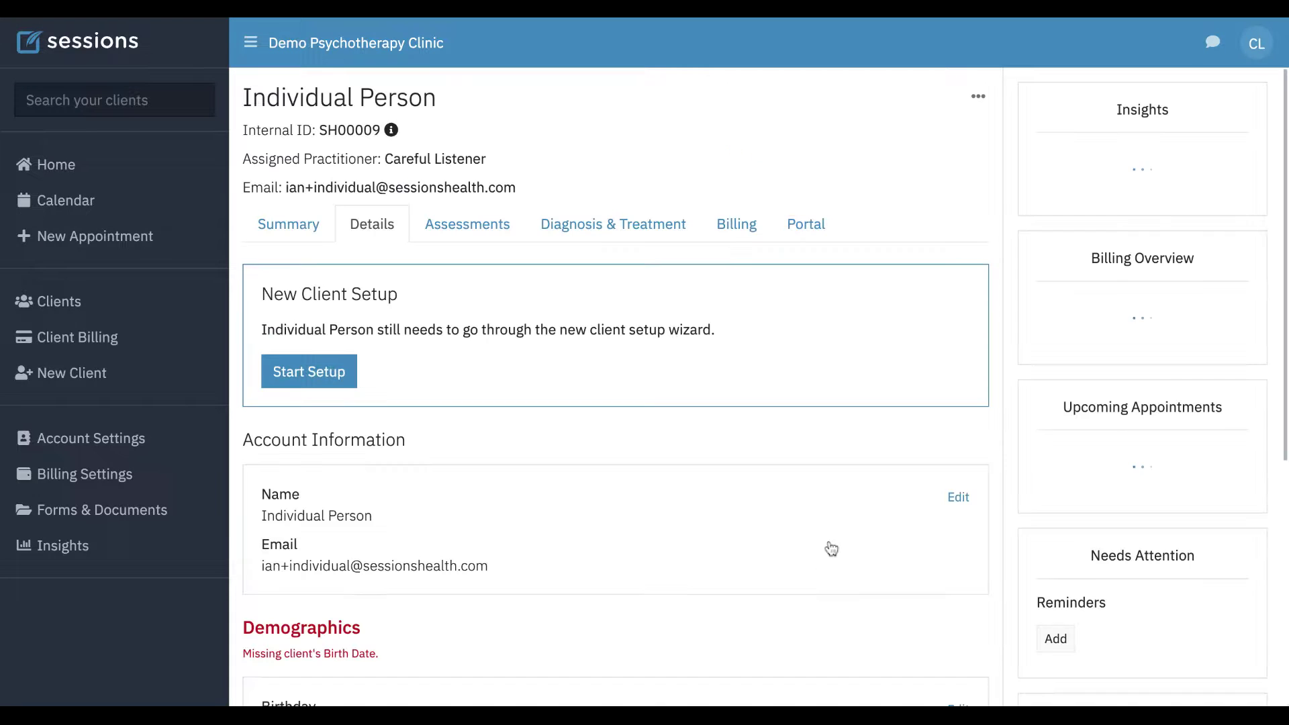
scroll(616, 388, down, 1)
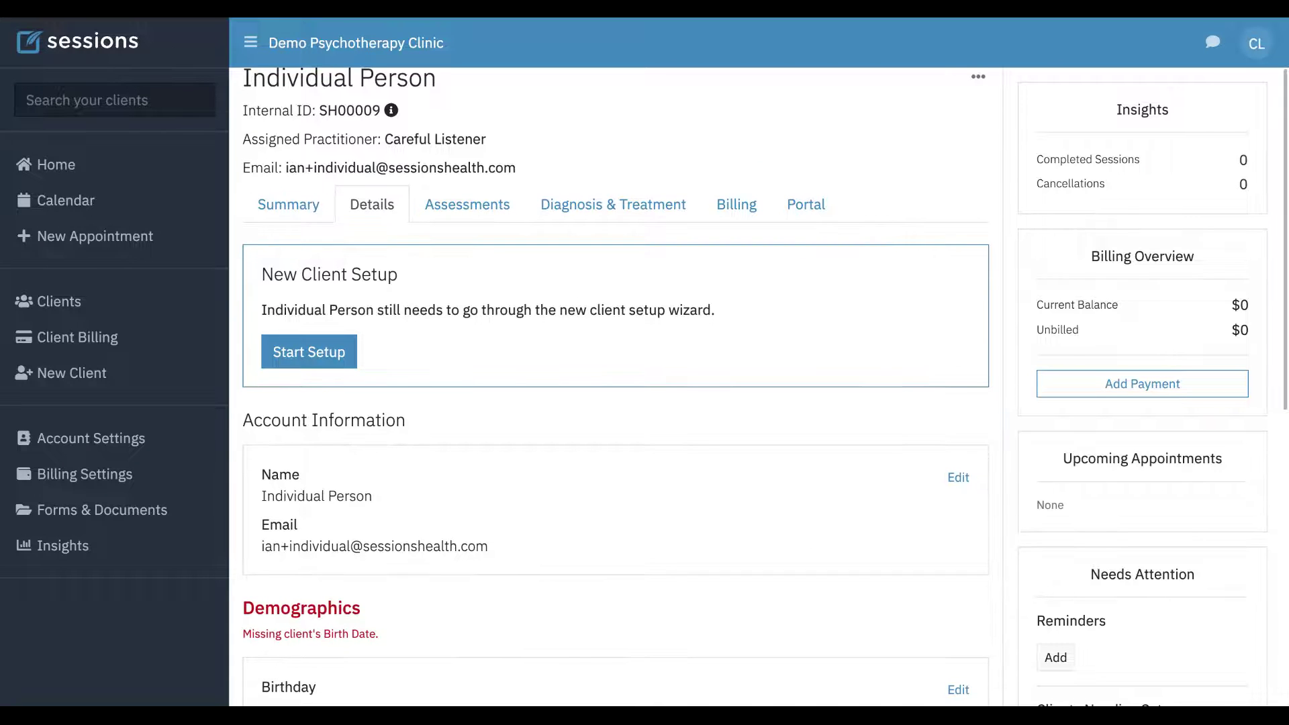
scroll(616, 381, down, 2)
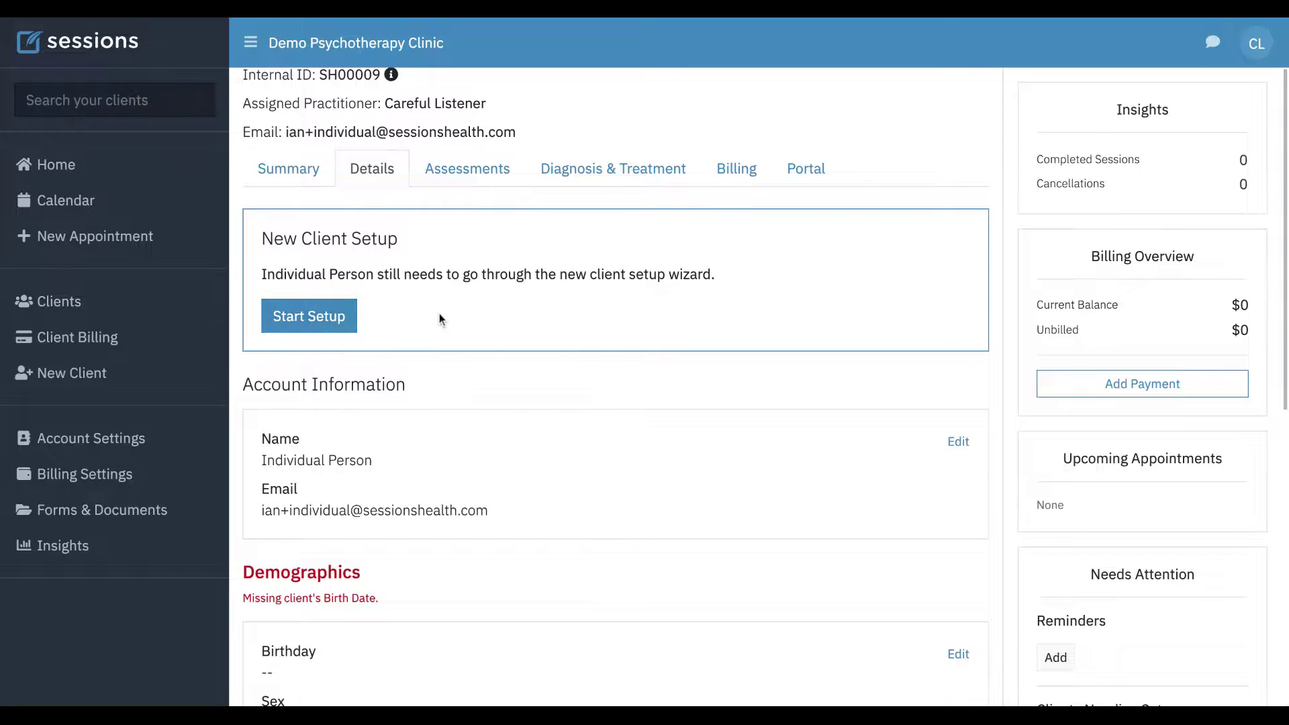
scroll(486, 346, down, 3)
scroll(485, 347, down, 12)
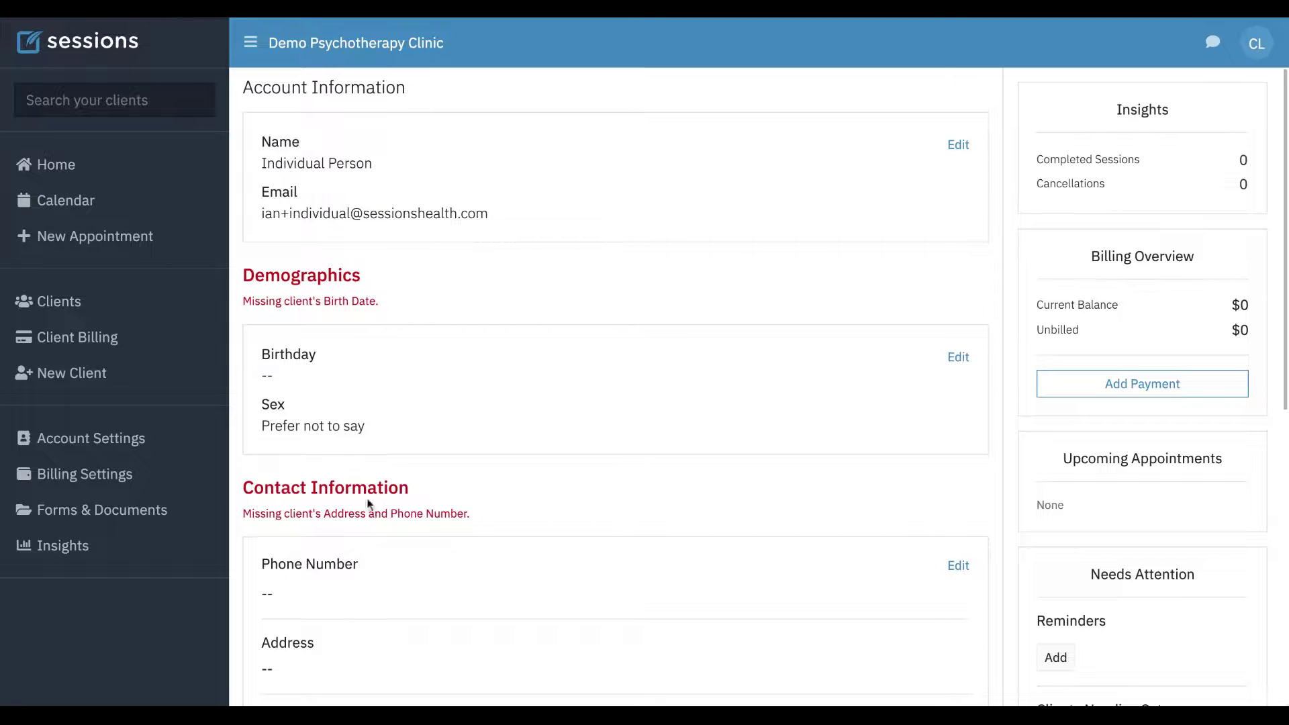
scroll(517, 522, down, 6)
scroll(517, 523, up, 10)
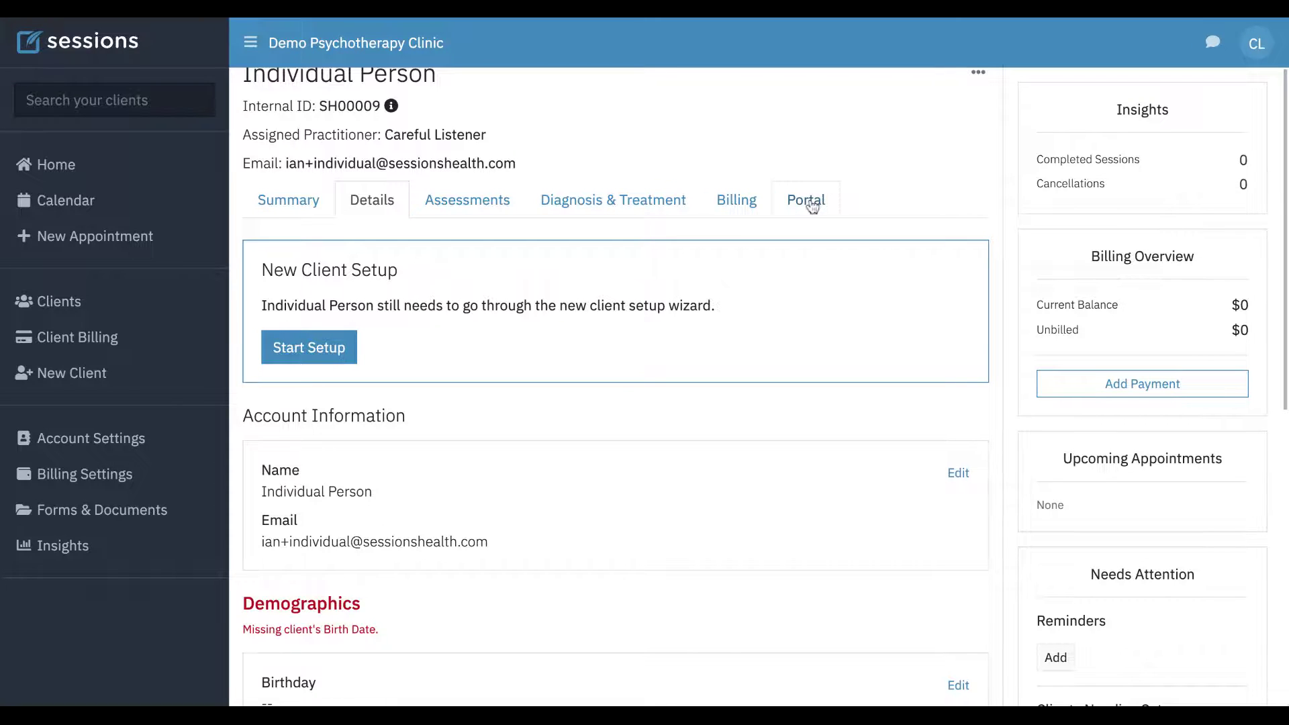
- Send Individual Person a Client Portal invitation, leaving out the New One intake form
click(809, 202)
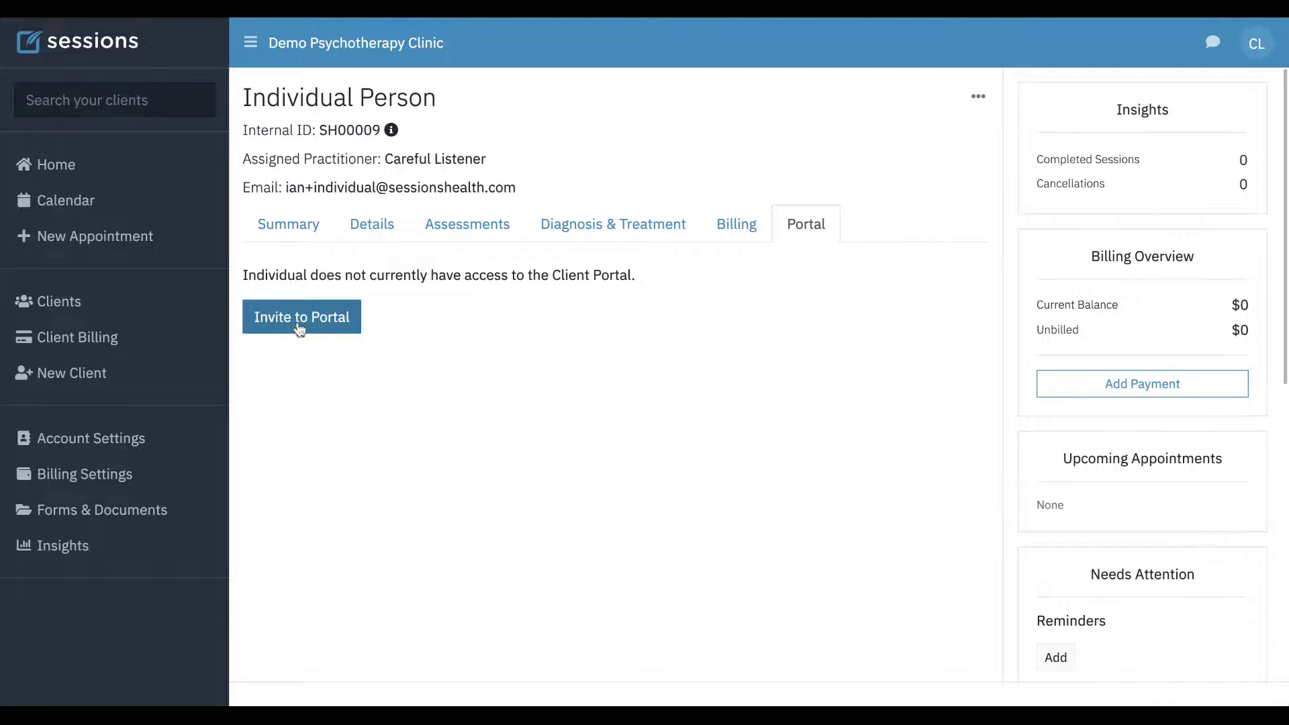
click(307, 326)
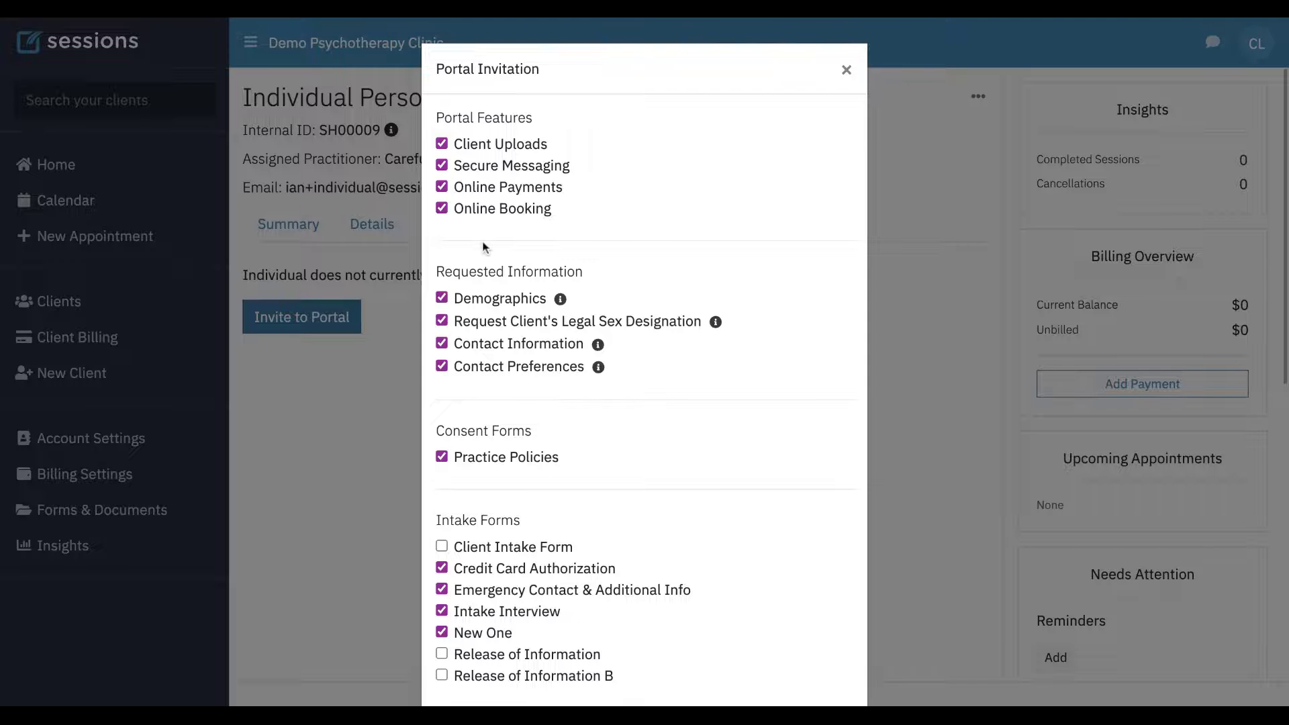
scroll(482, 247, down, 2)
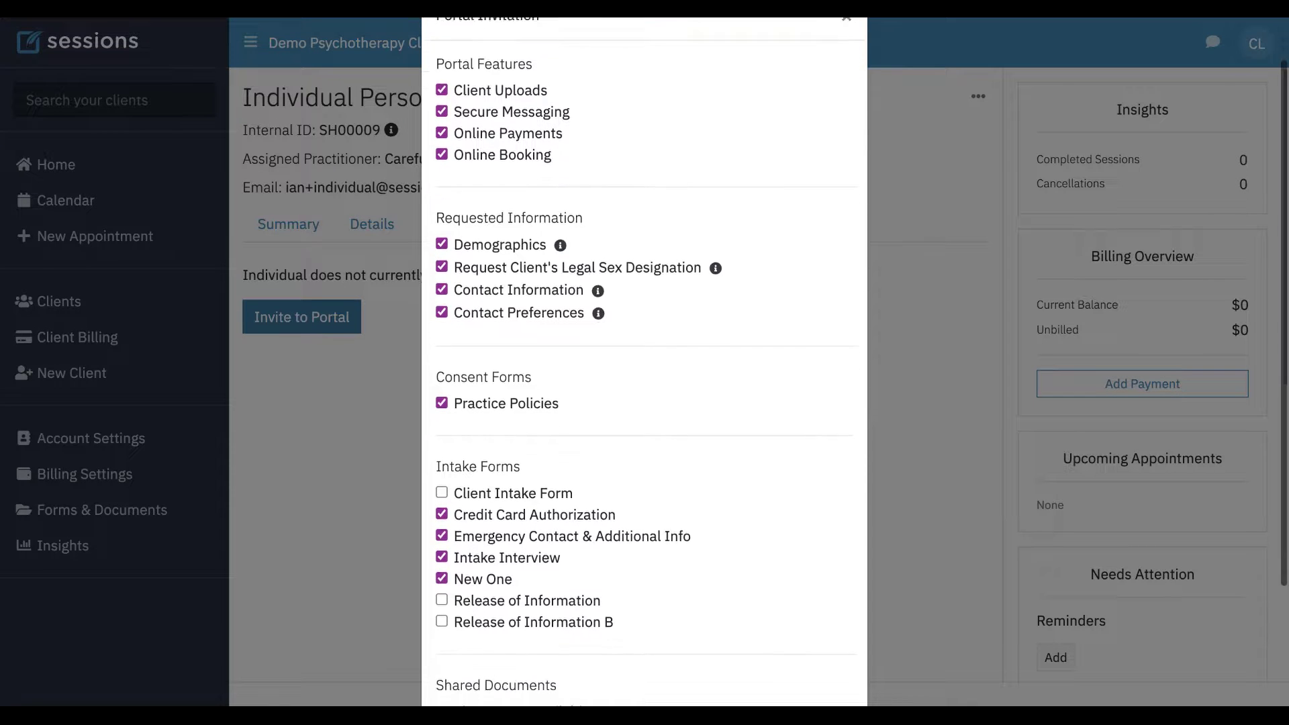
scroll(474, 151, down, 3)
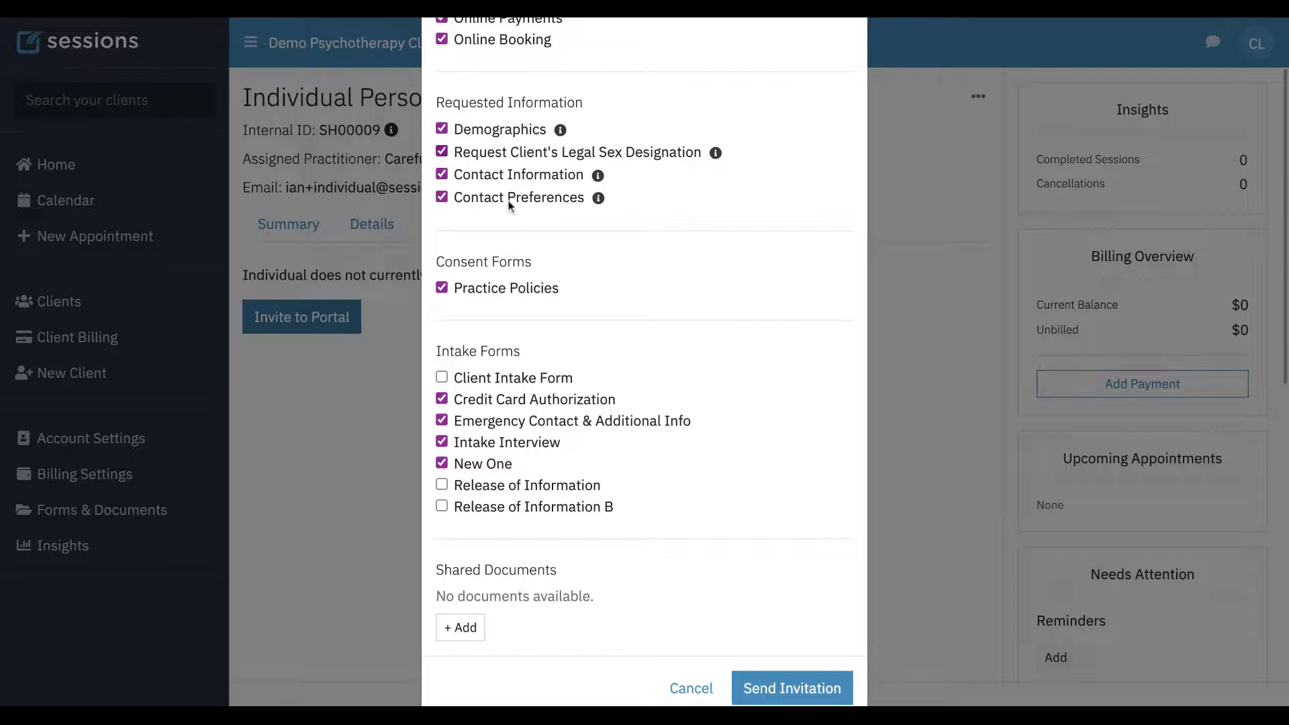
scroll(540, 232, down, 2)
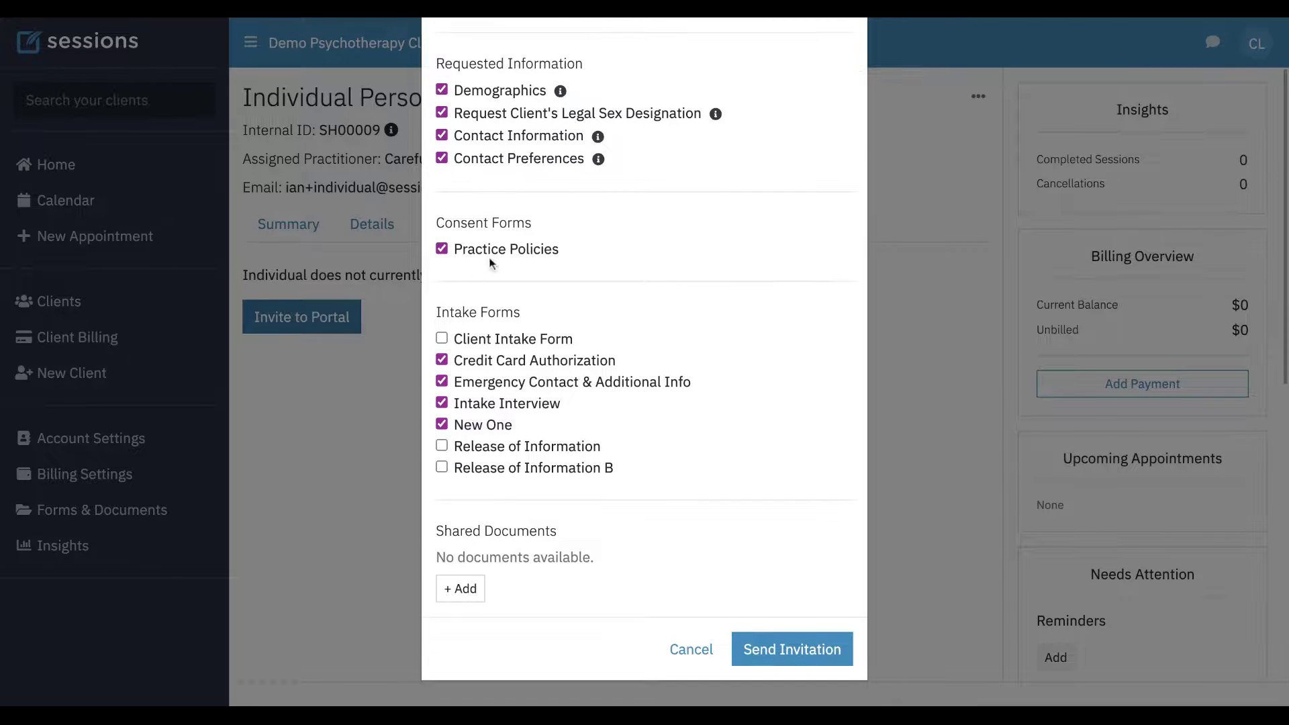
click(443, 425)
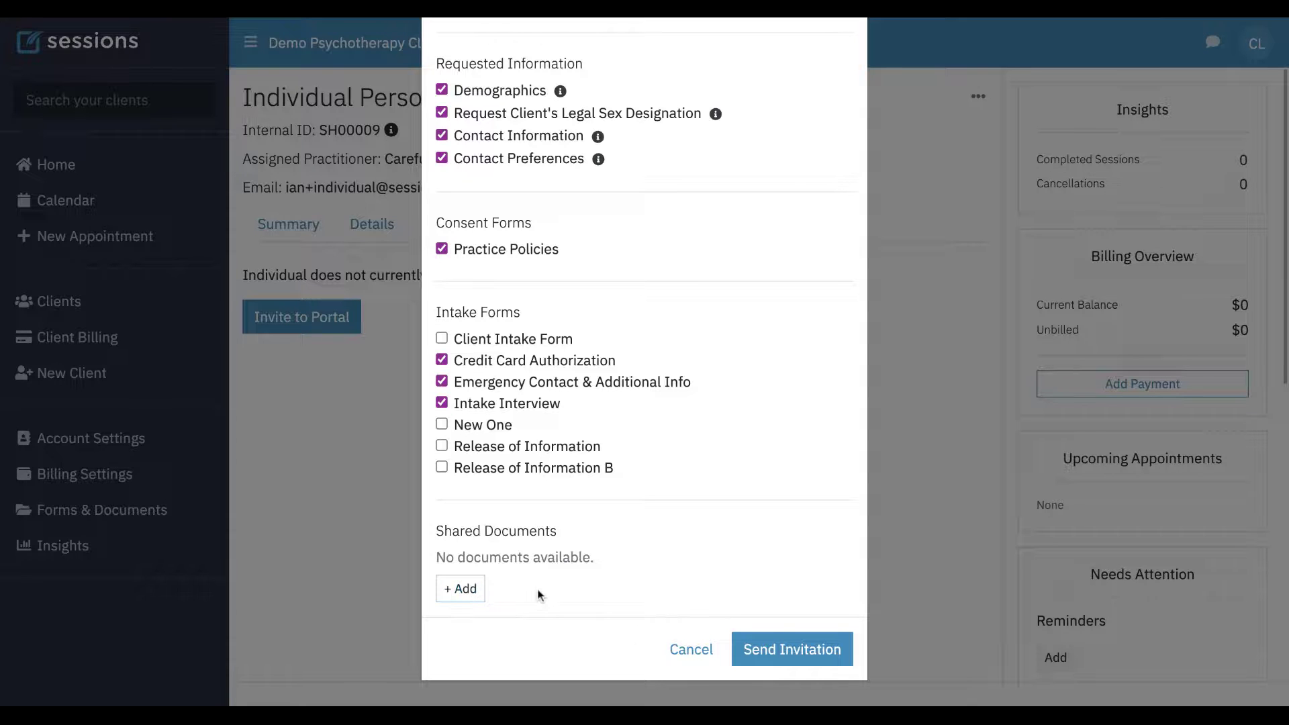
click(786, 651)
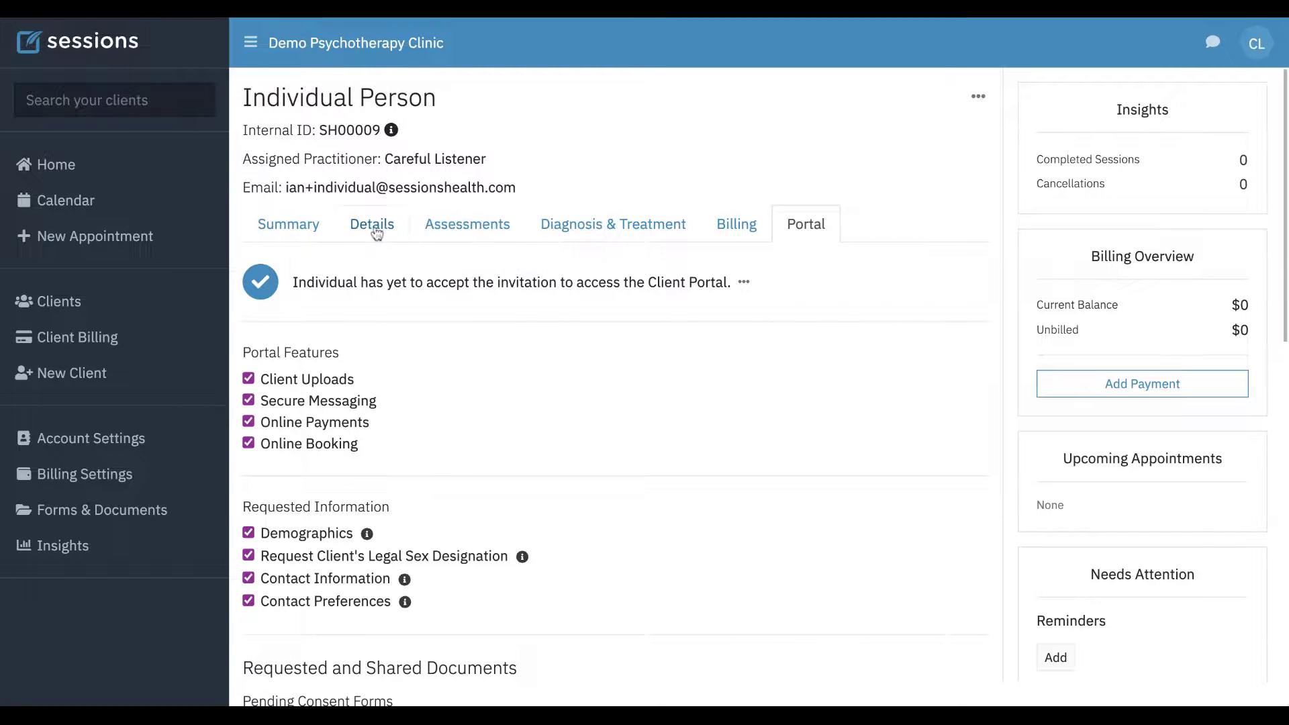
- Return to the client's Details and launch the new client setup wizard
click(376, 231)
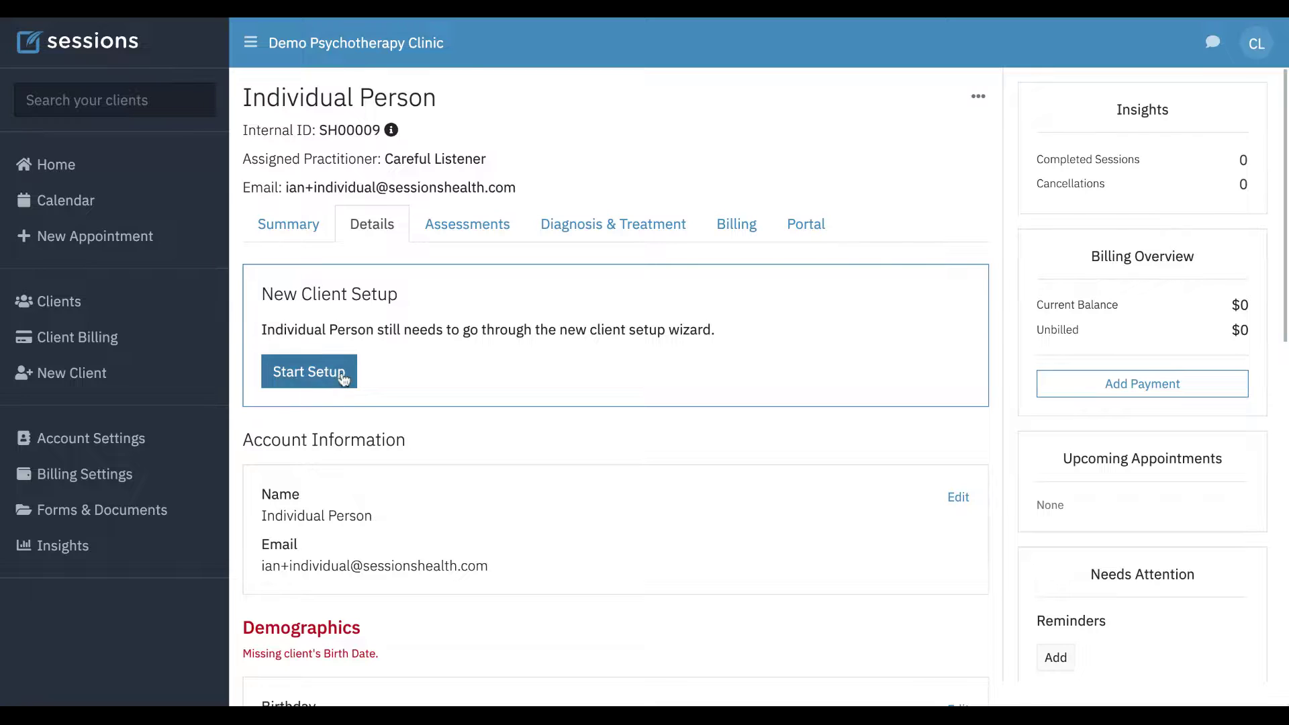
click(323, 374)
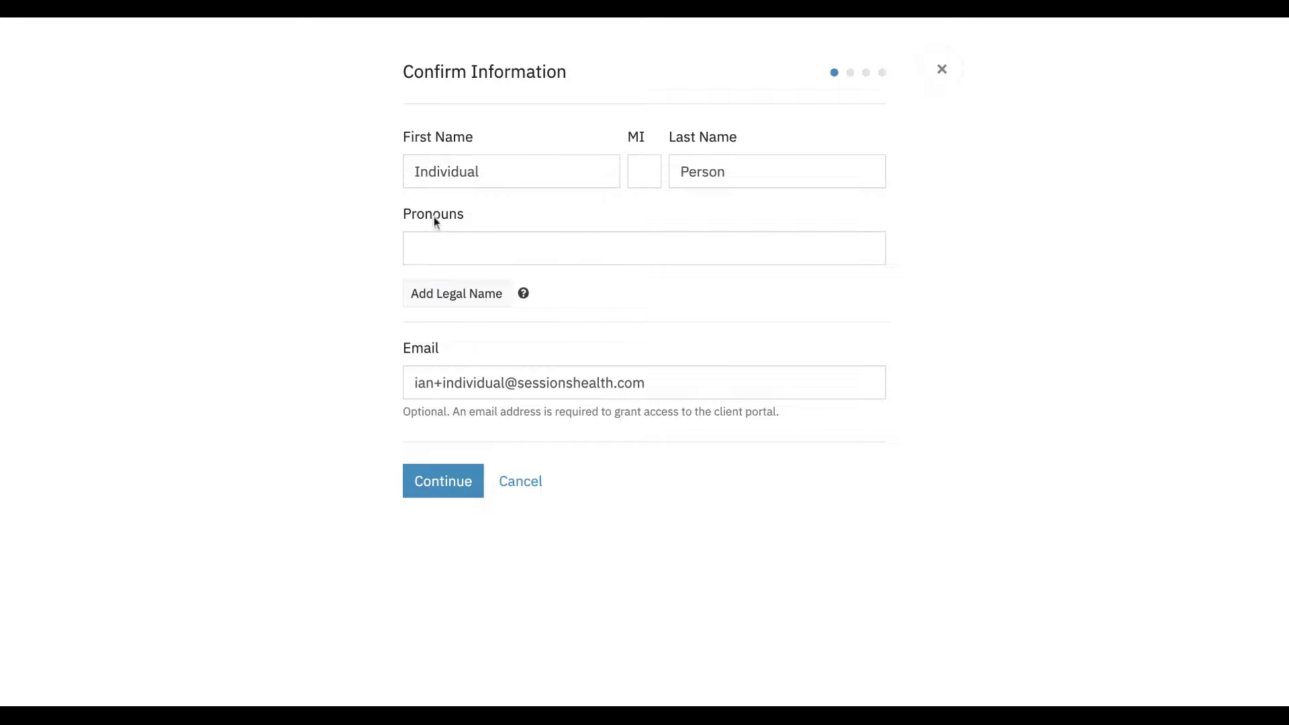
- Confirm the client information and Portal Access, checking the requested documents without changes
click(442, 482)
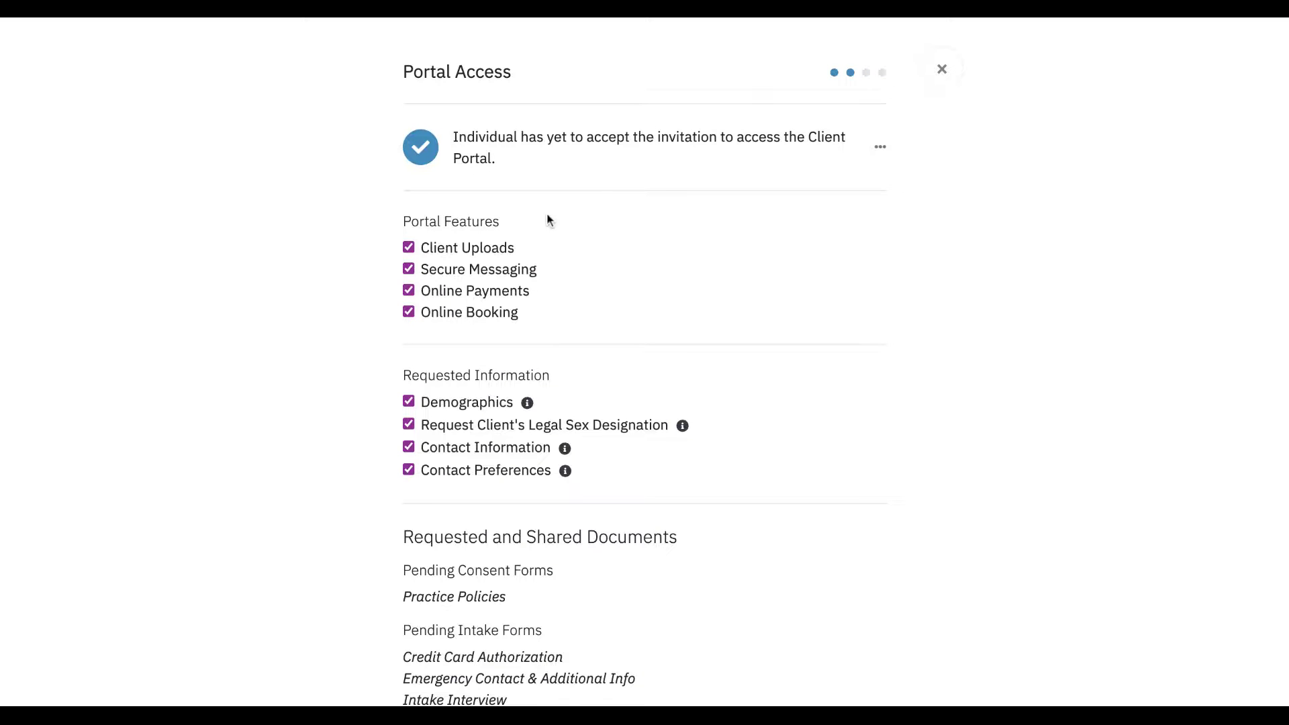
mouse_move(530, 166)
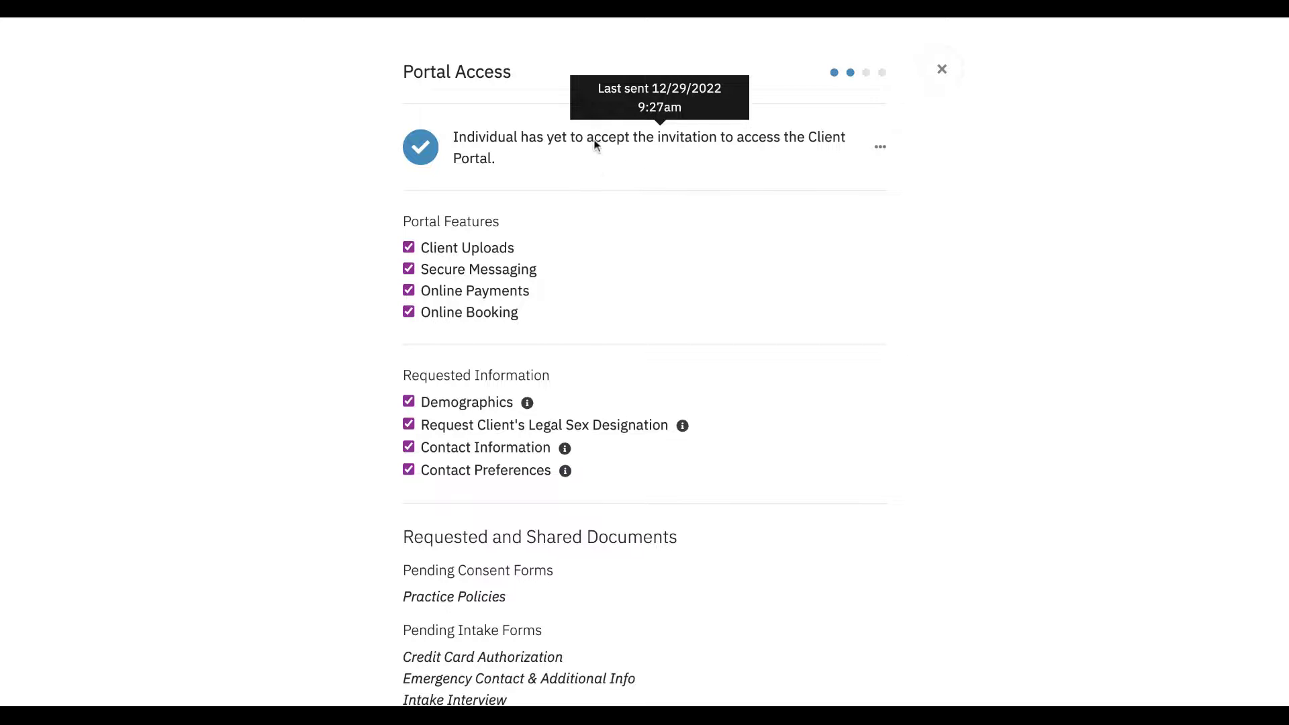
mouse_move(593, 141)
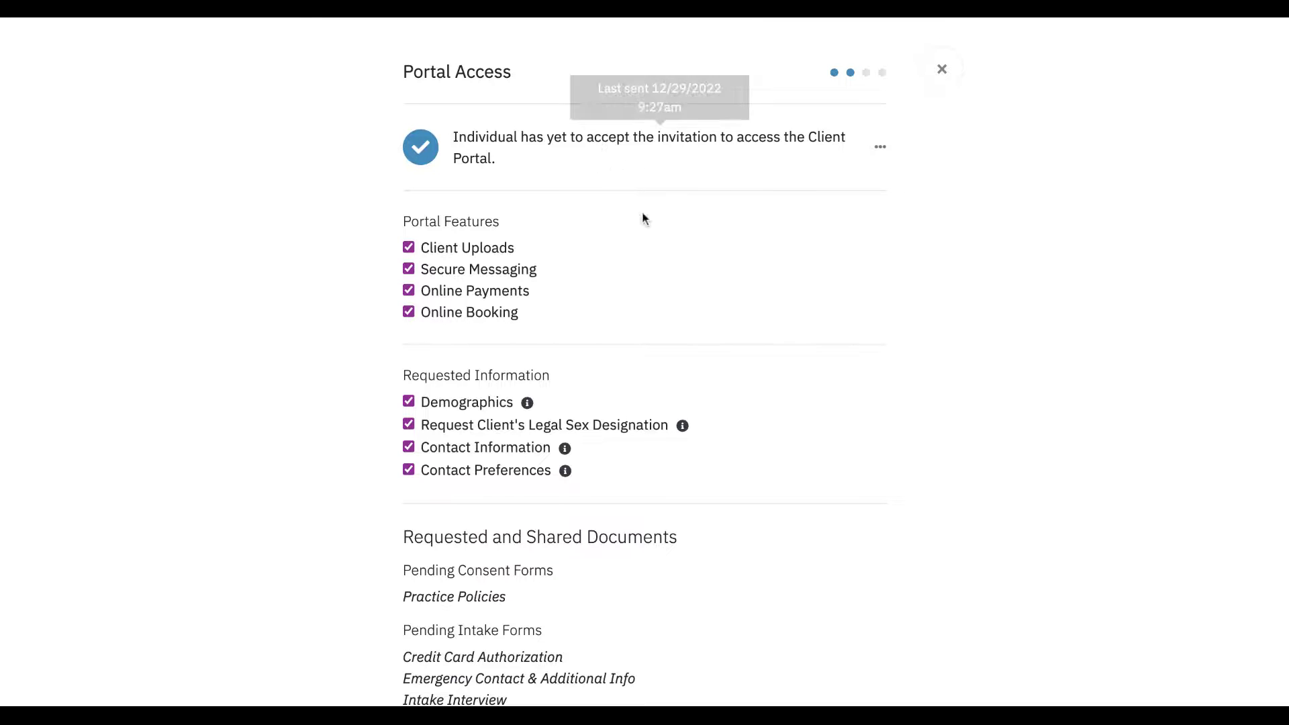
scroll(645, 215, down, 3)
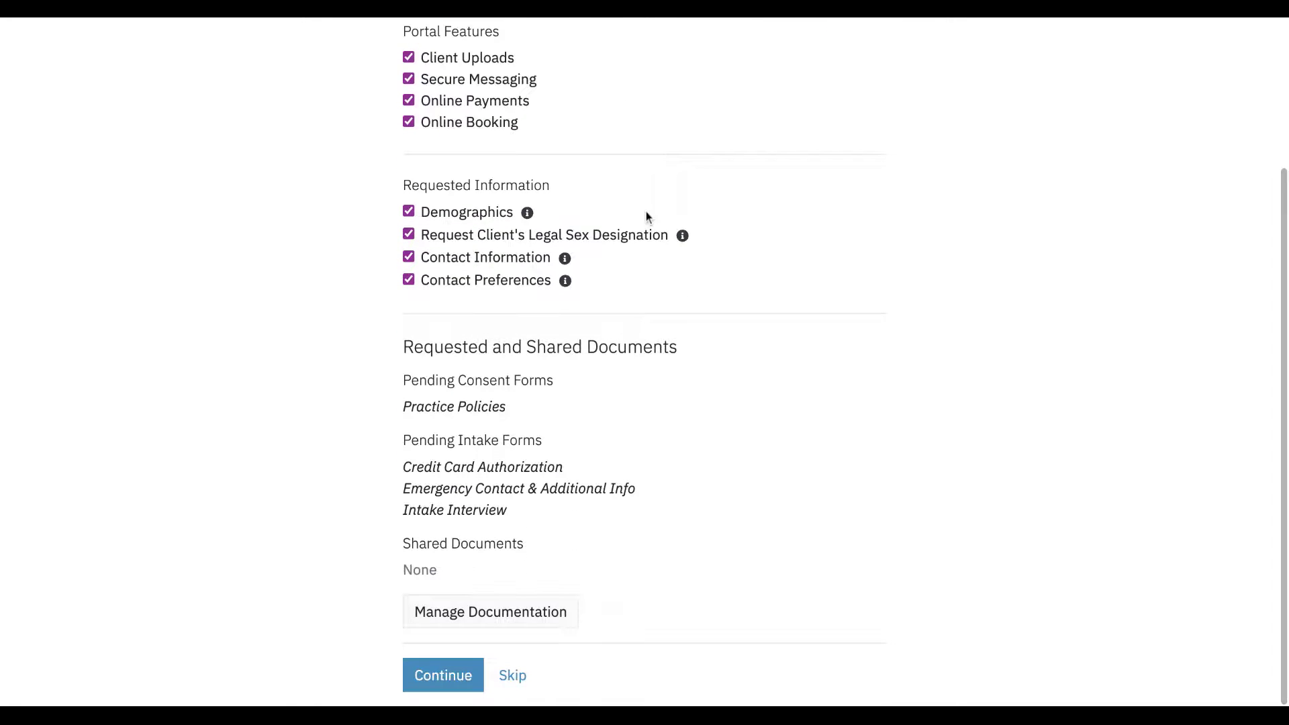
click(489, 614)
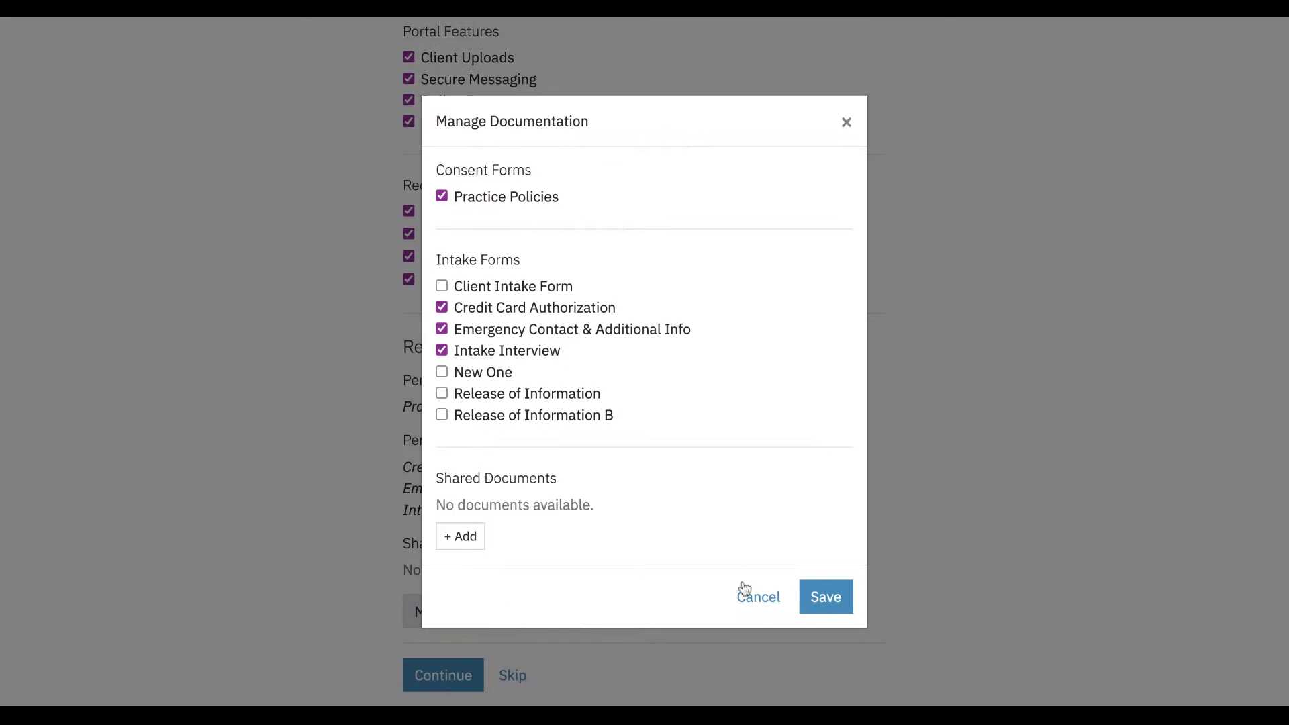
click(757, 596)
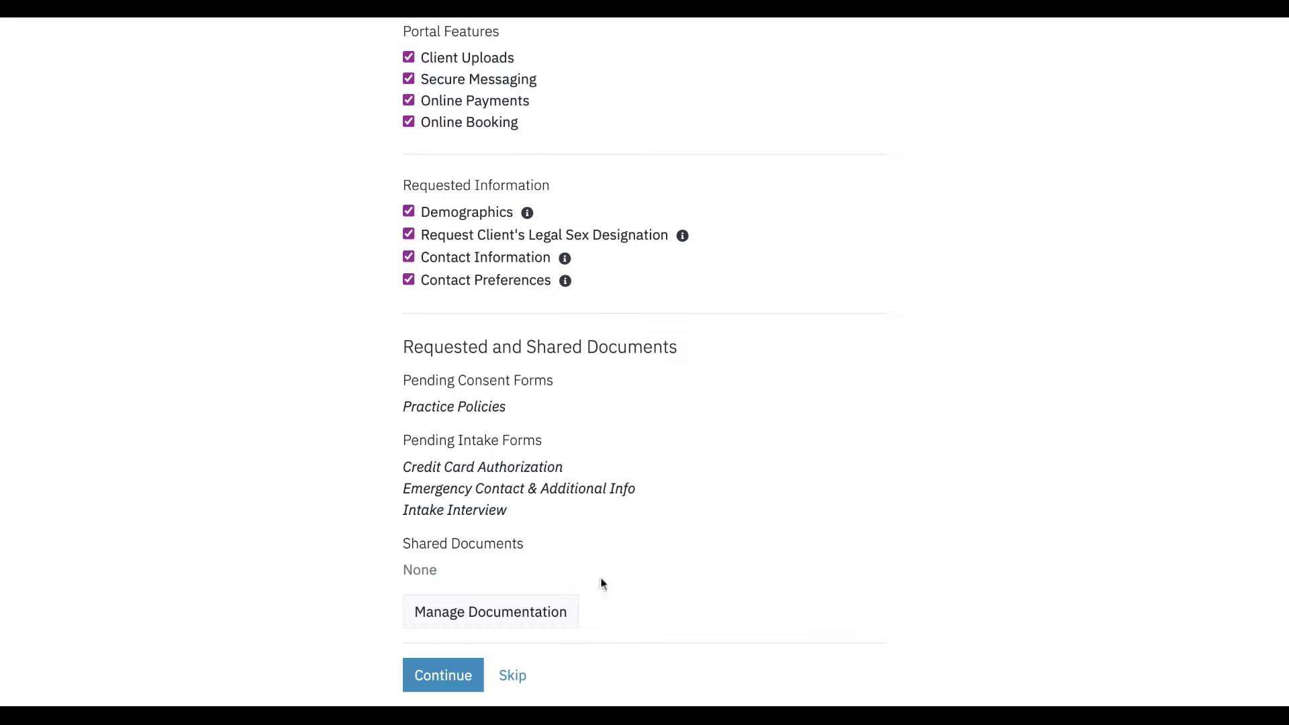
click(470, 674)
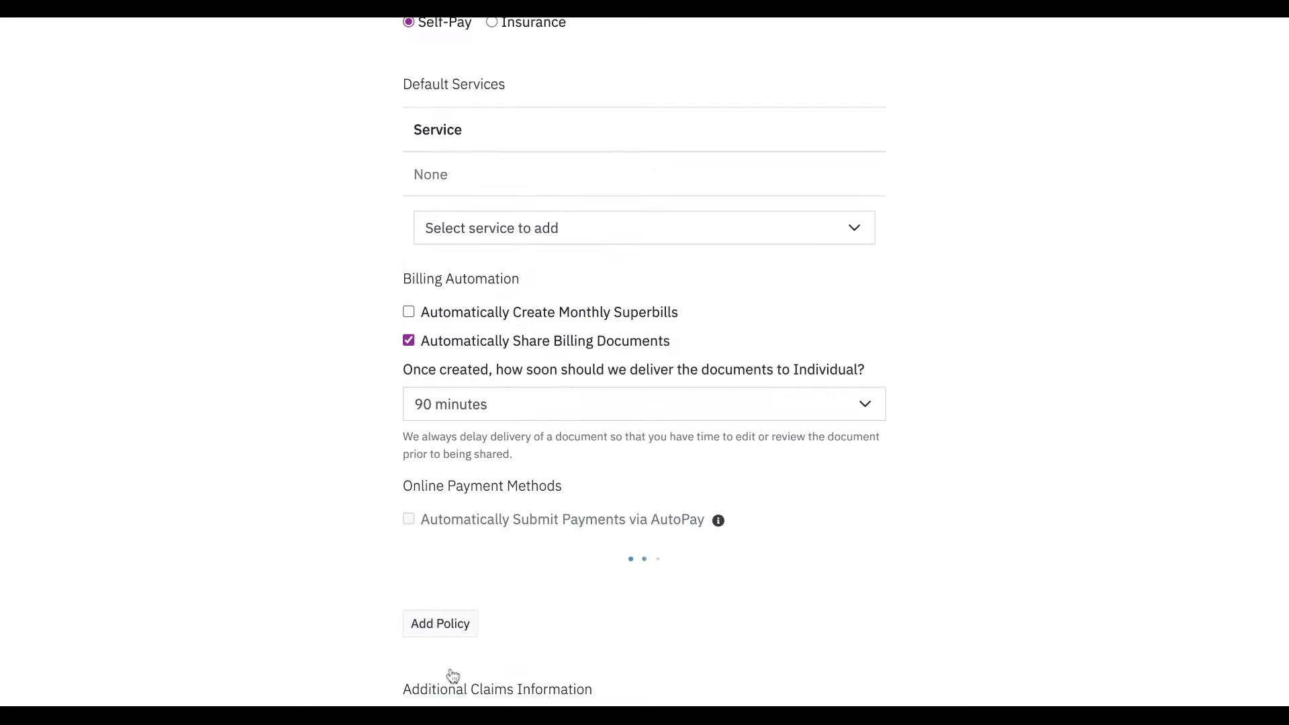
- Set Insurance as the primary billing responsibility with a $25 co-pay
scroll(514, 353, up, 3)
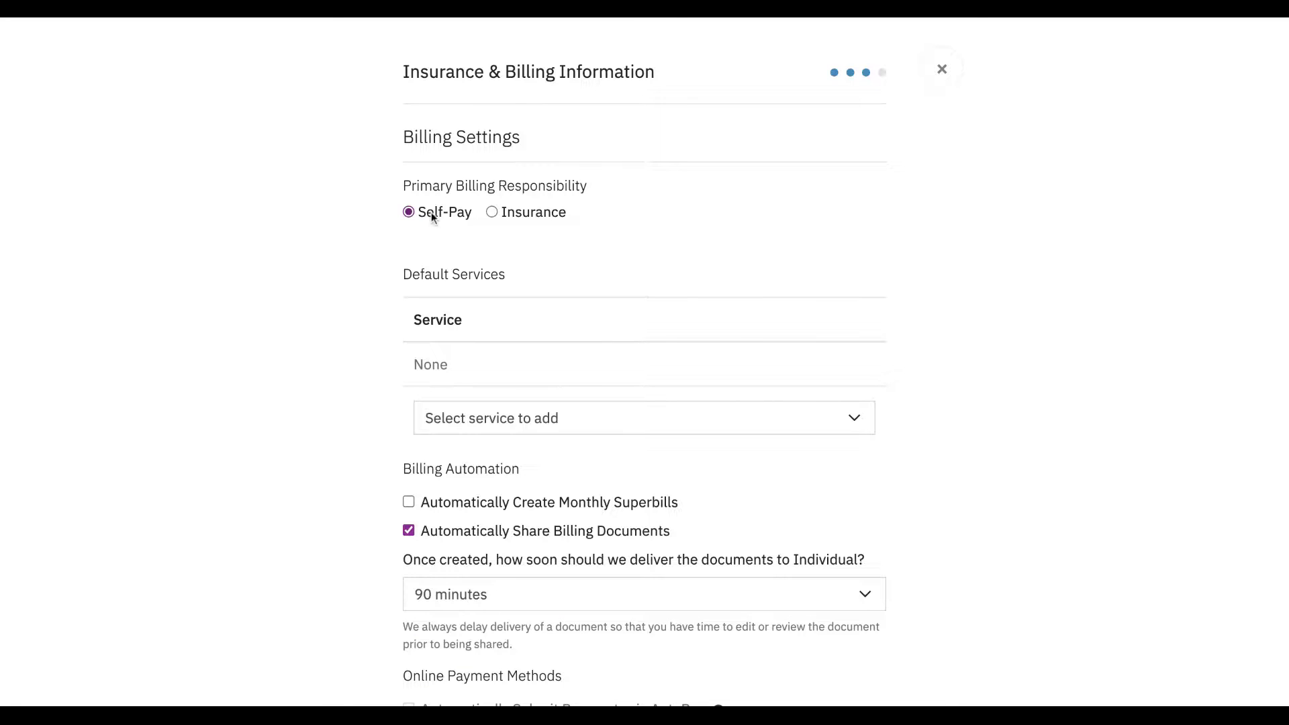
click(492, 213)
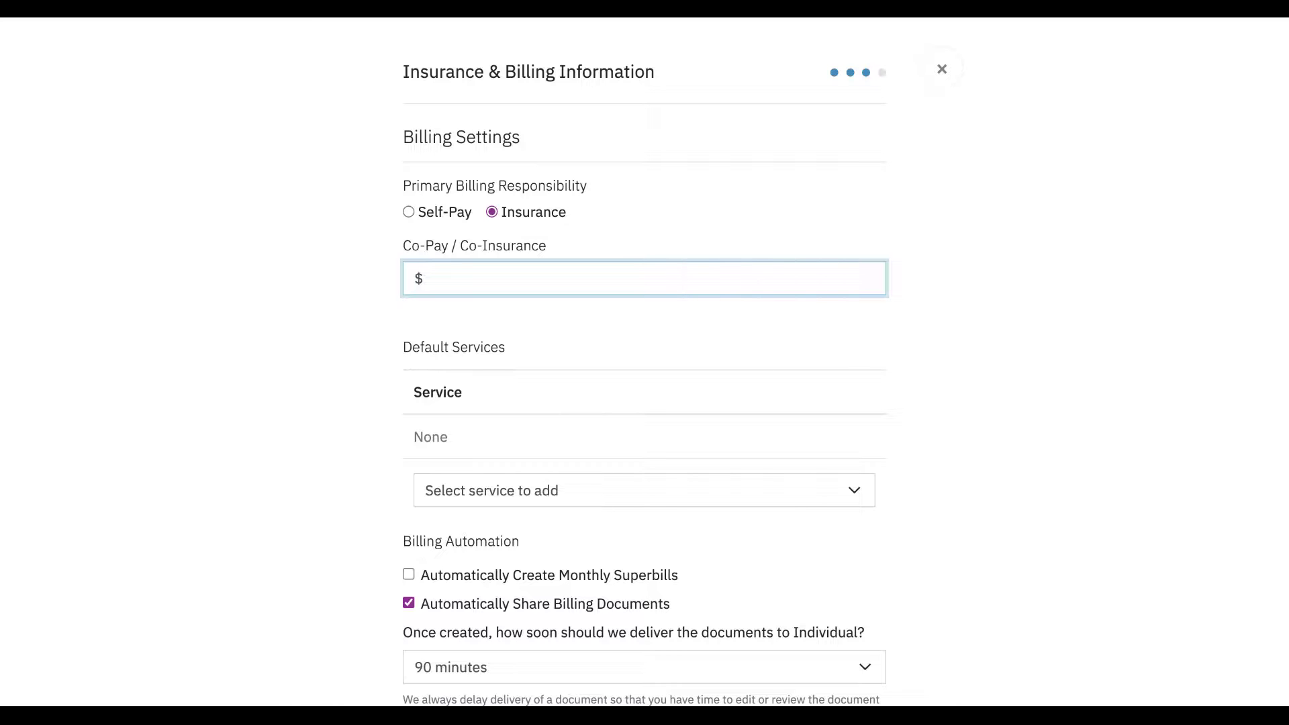
text(25)
click(367, 383)
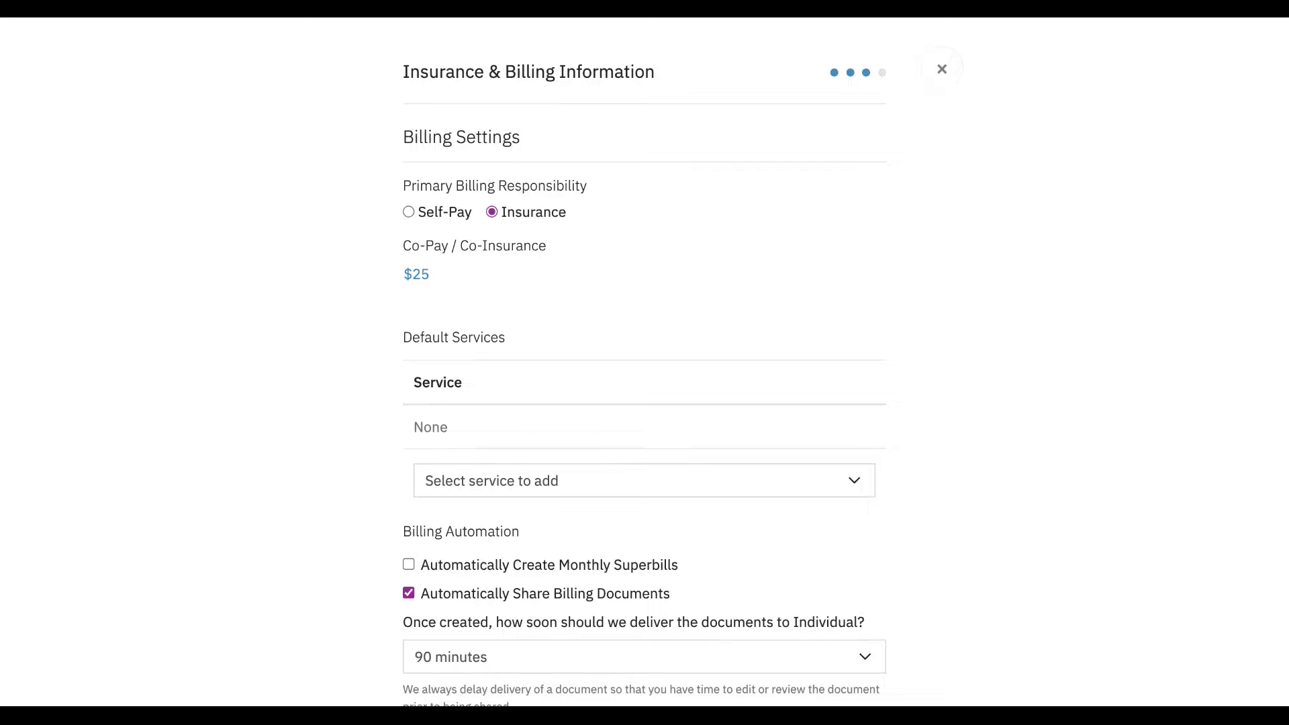
scroll(645, 363, down, 3)
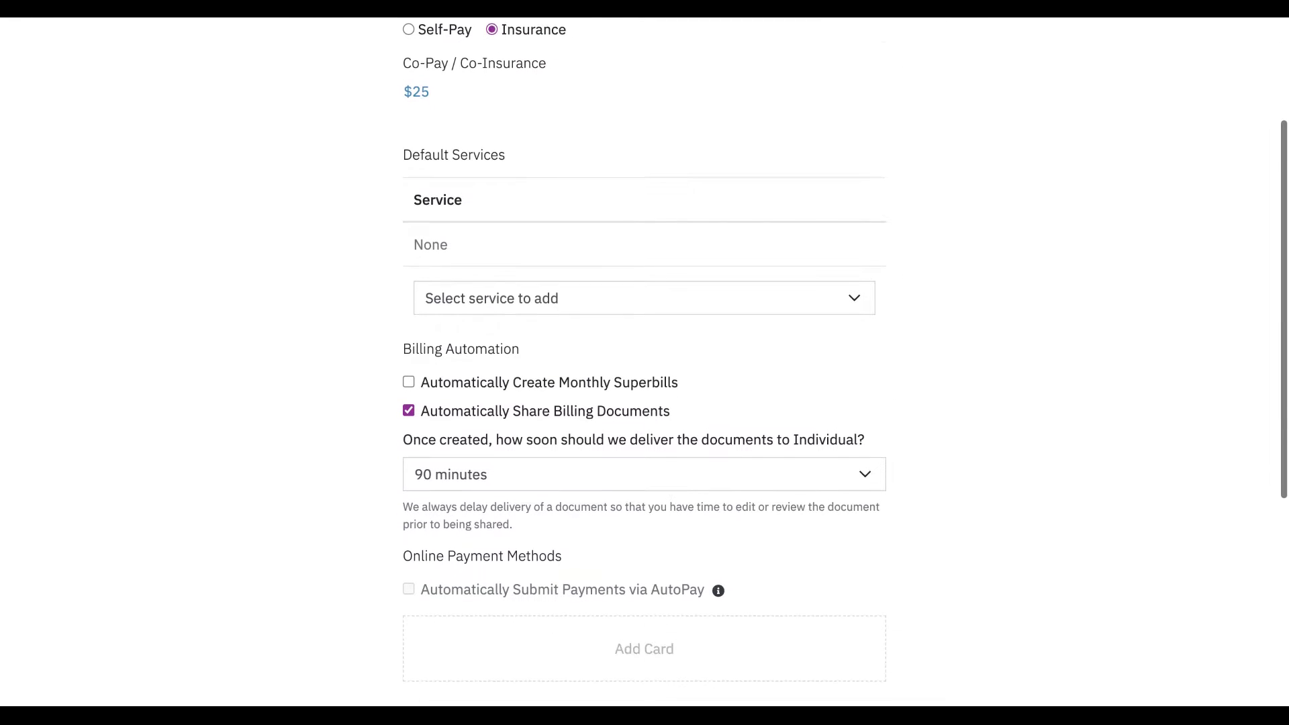
- Add 90837 - Individual Psychotherapy, 60 minutes as a default service priced at $200
click(526, 307)
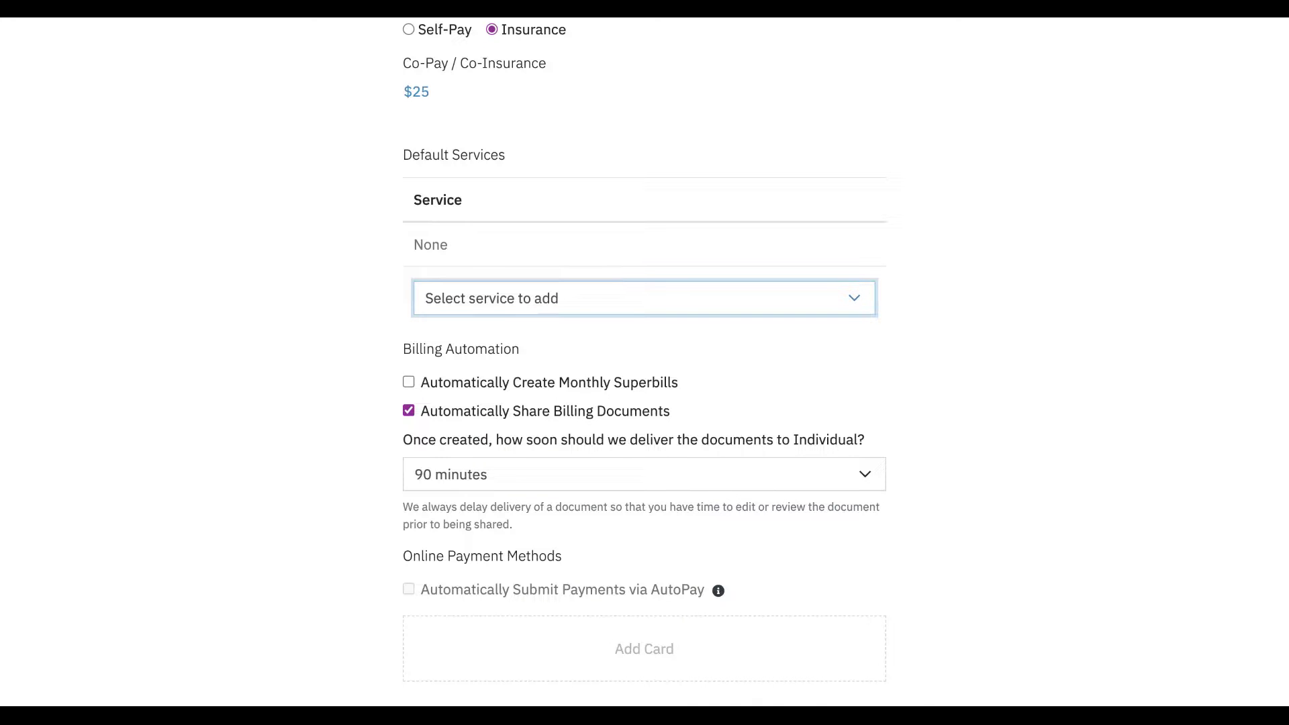
click(544, 392)
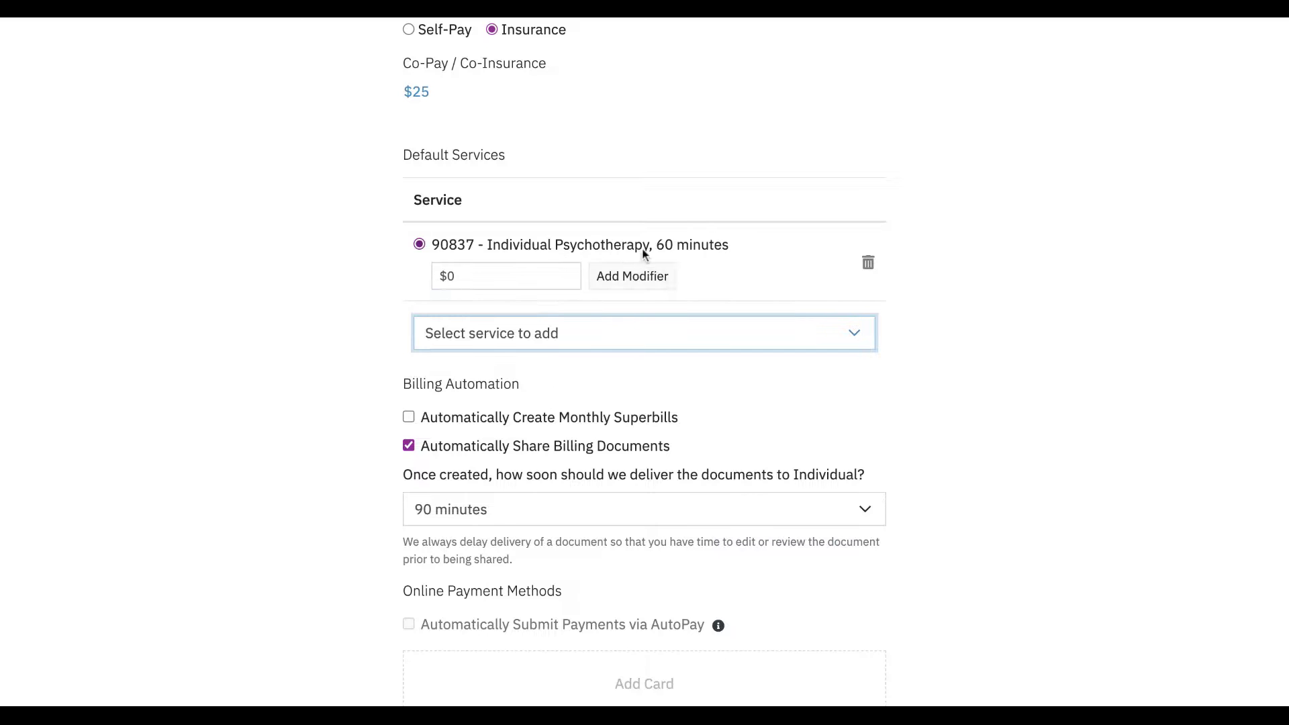
click(450, 276)
scroll(449, 276, up, 2)
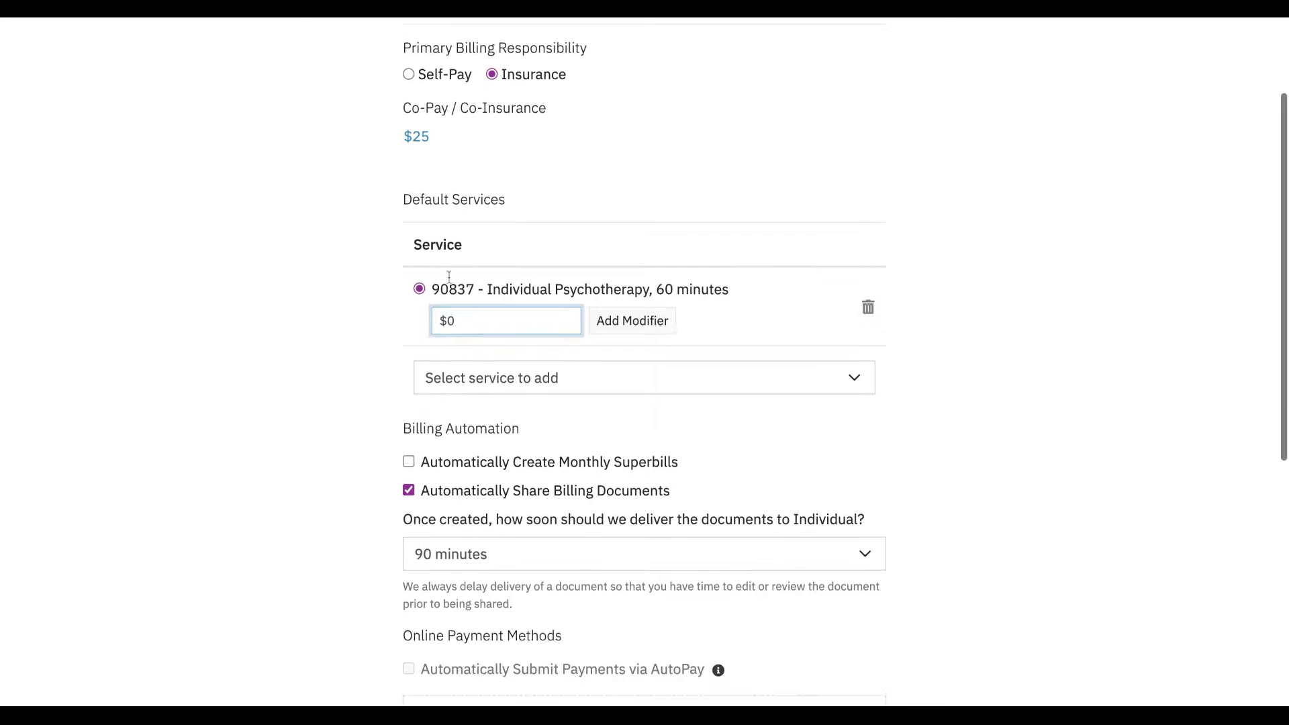
scroll(448, 276, down, 1)
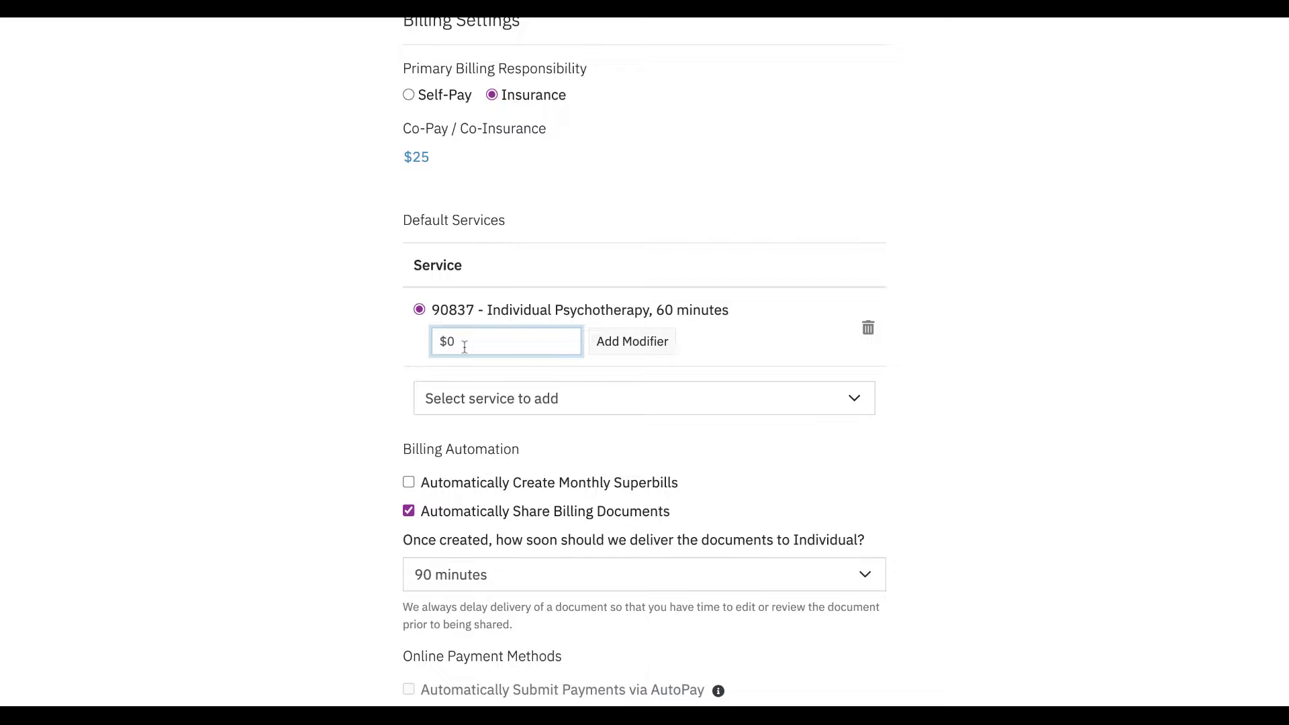
text(200)
click(371, 340)
scroll(370, 338, up, 2)
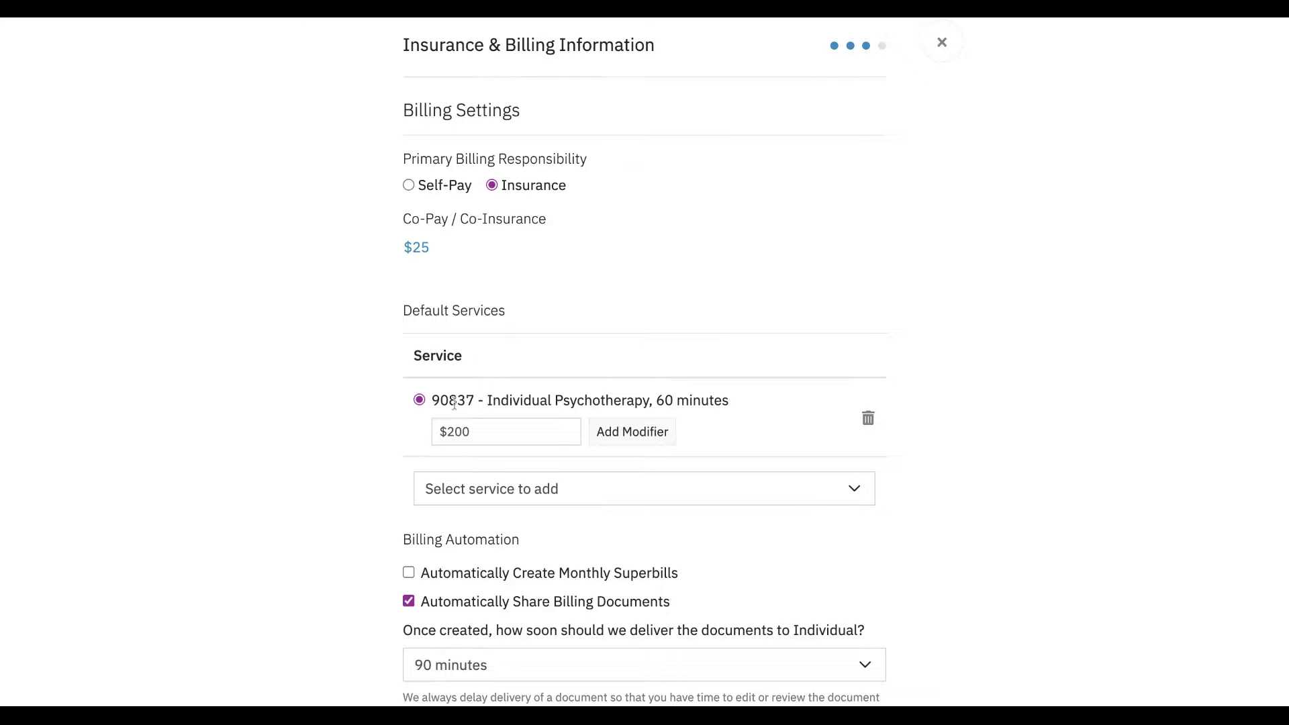
- Switch billing to self-pay, set the service price to $75, and add a modifier of 95
click(409, 186)
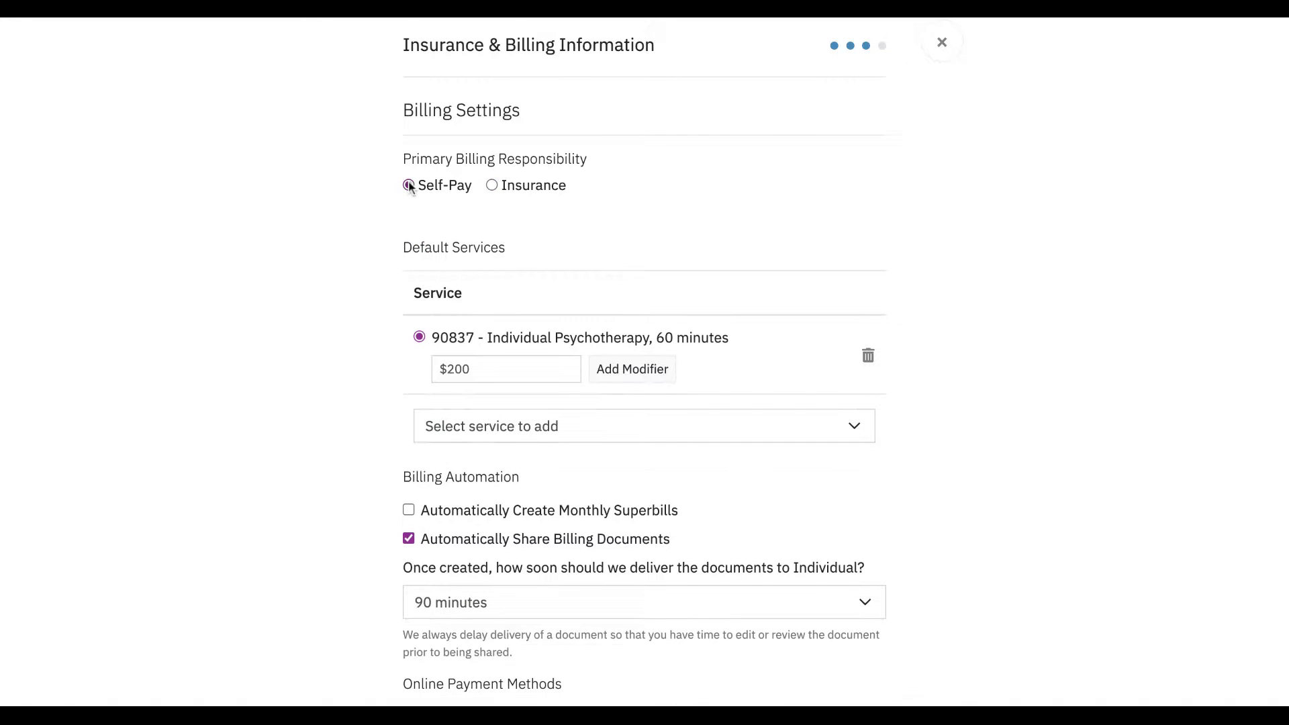
click(448, 370)
double_click(447, 370)
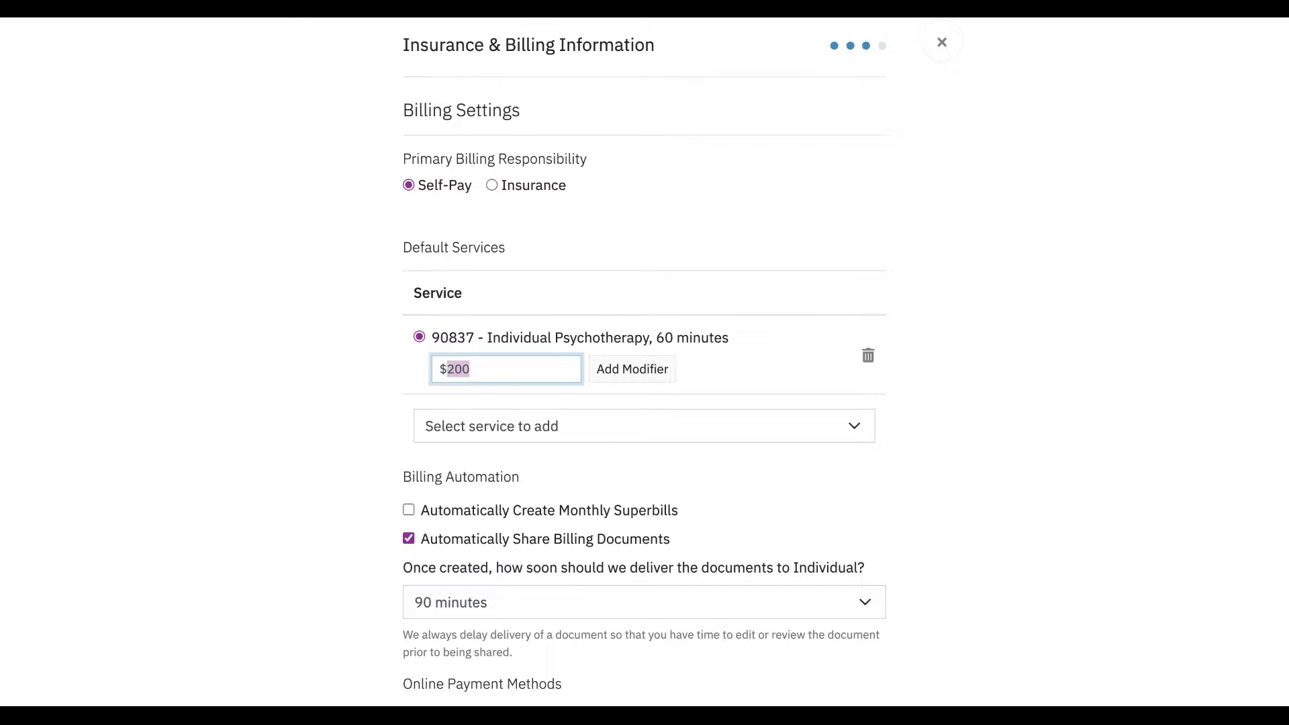
text(75)
click(353, 385)
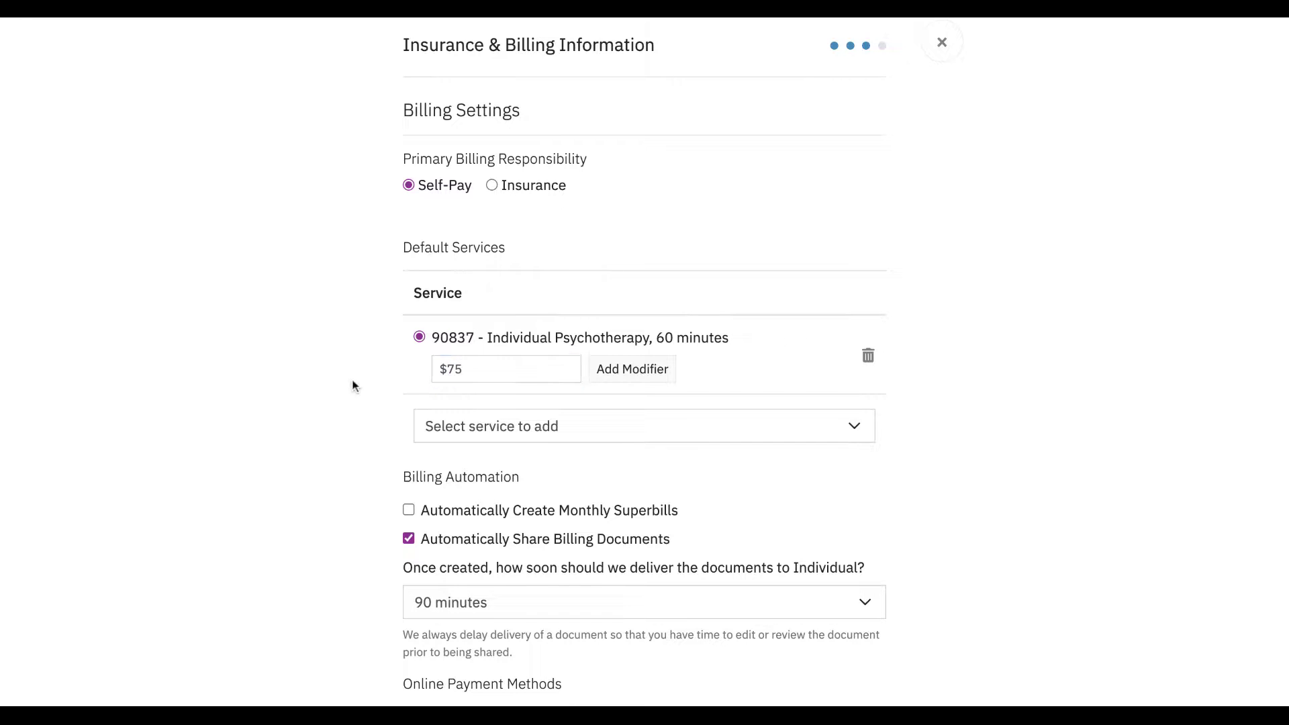
click(642, 375)
click(630, 368)
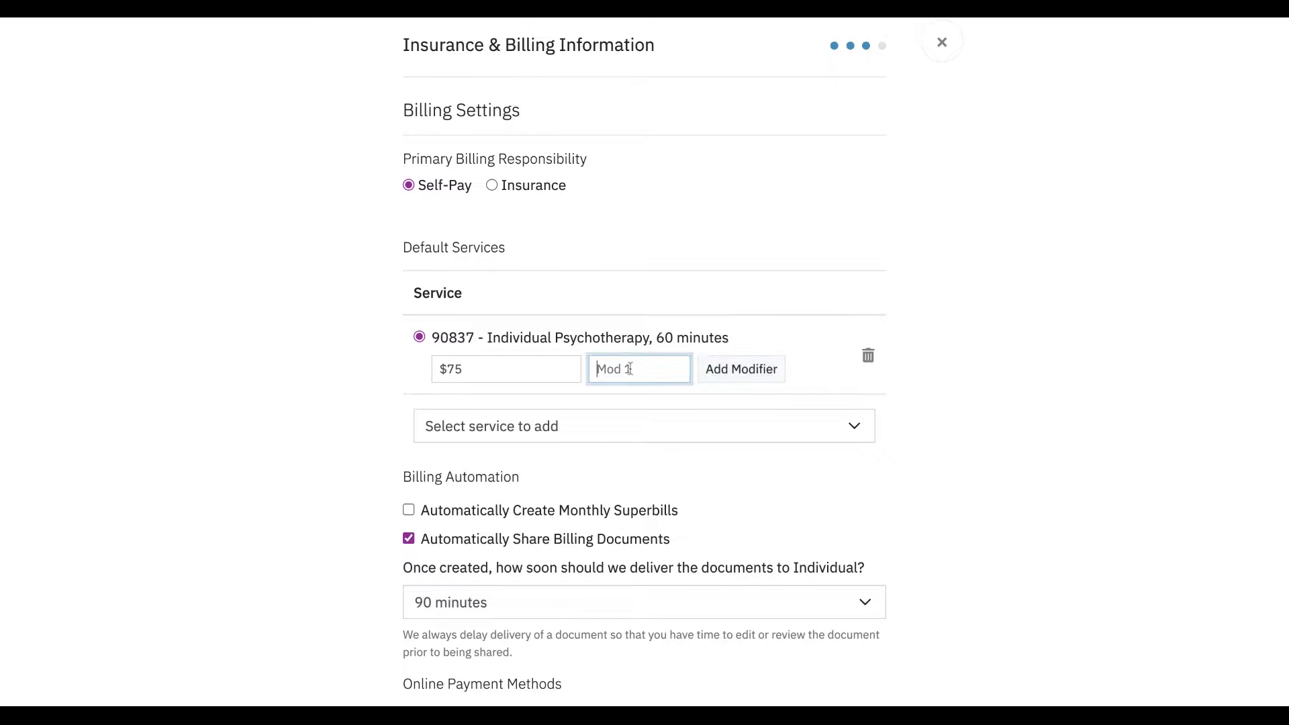
text(95)
click(348, 388)
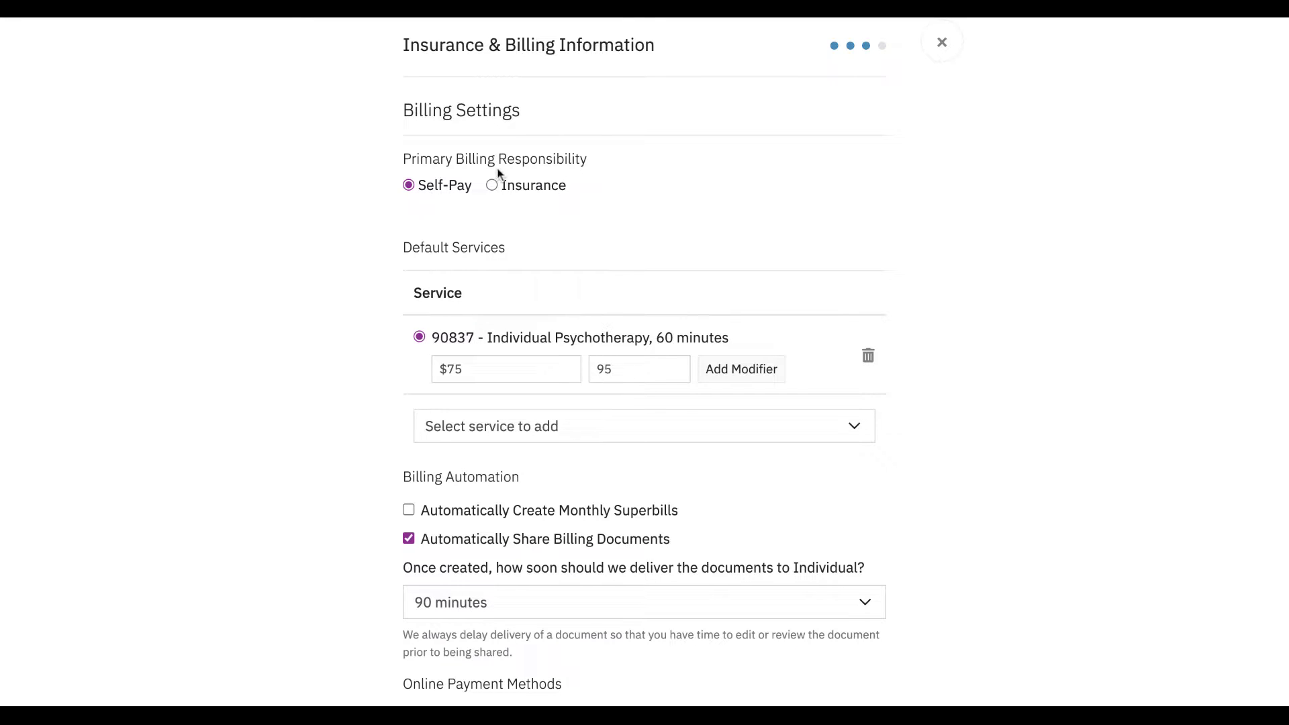
- Make Insurance the primary billing responsibility and change the 90837 psychotherapy fee to $175
click(492, 186)
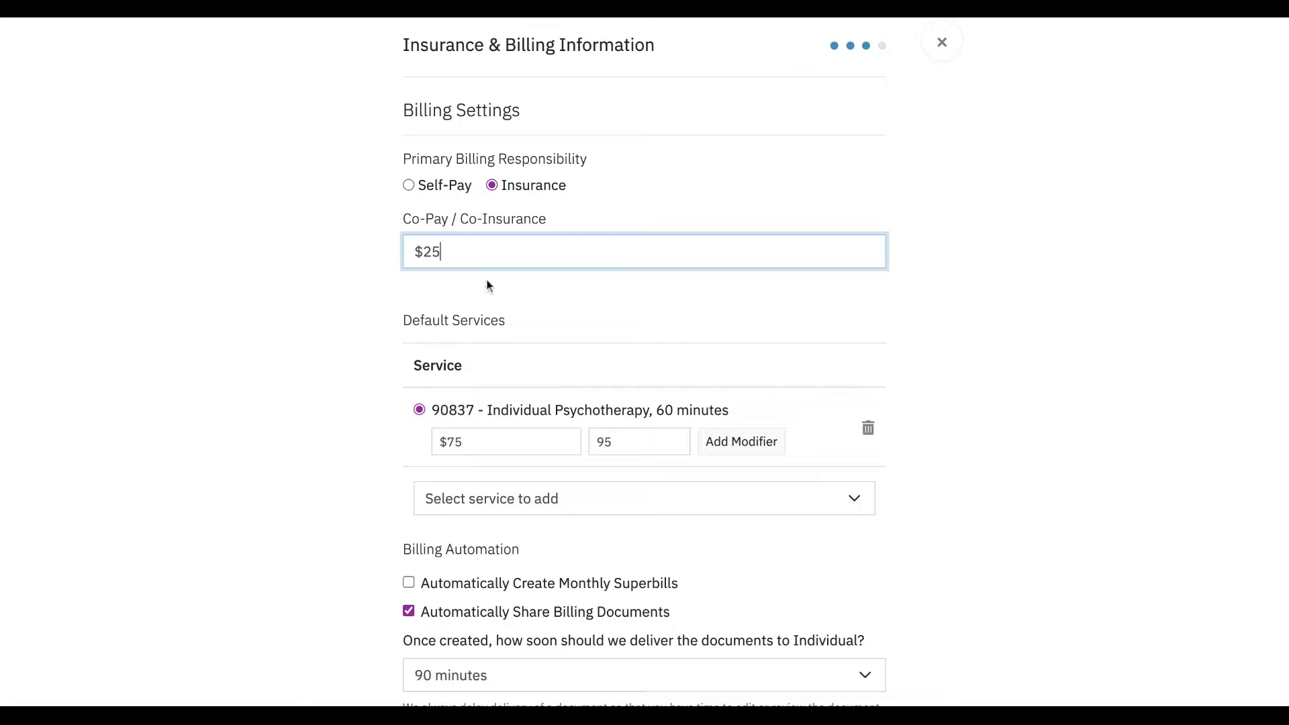
click(449, 440)
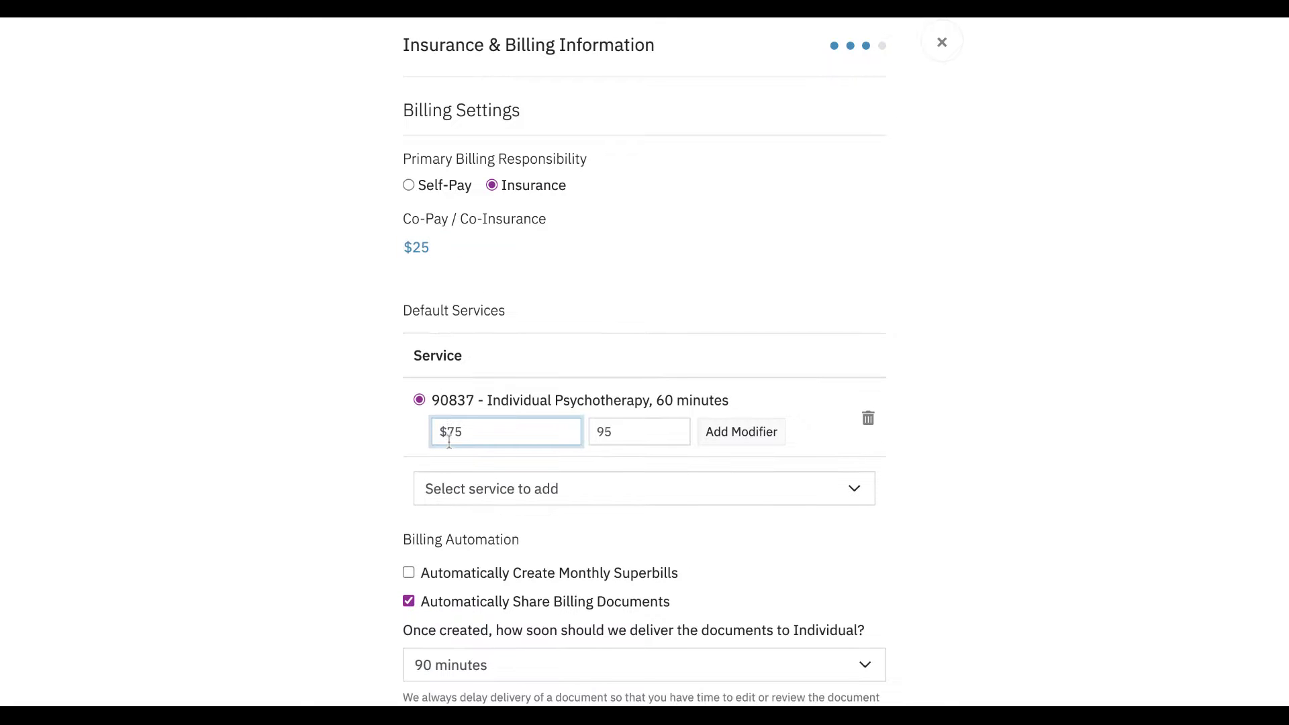
text(1)
click(340, 489)
scroll(340, 489, down, 3)
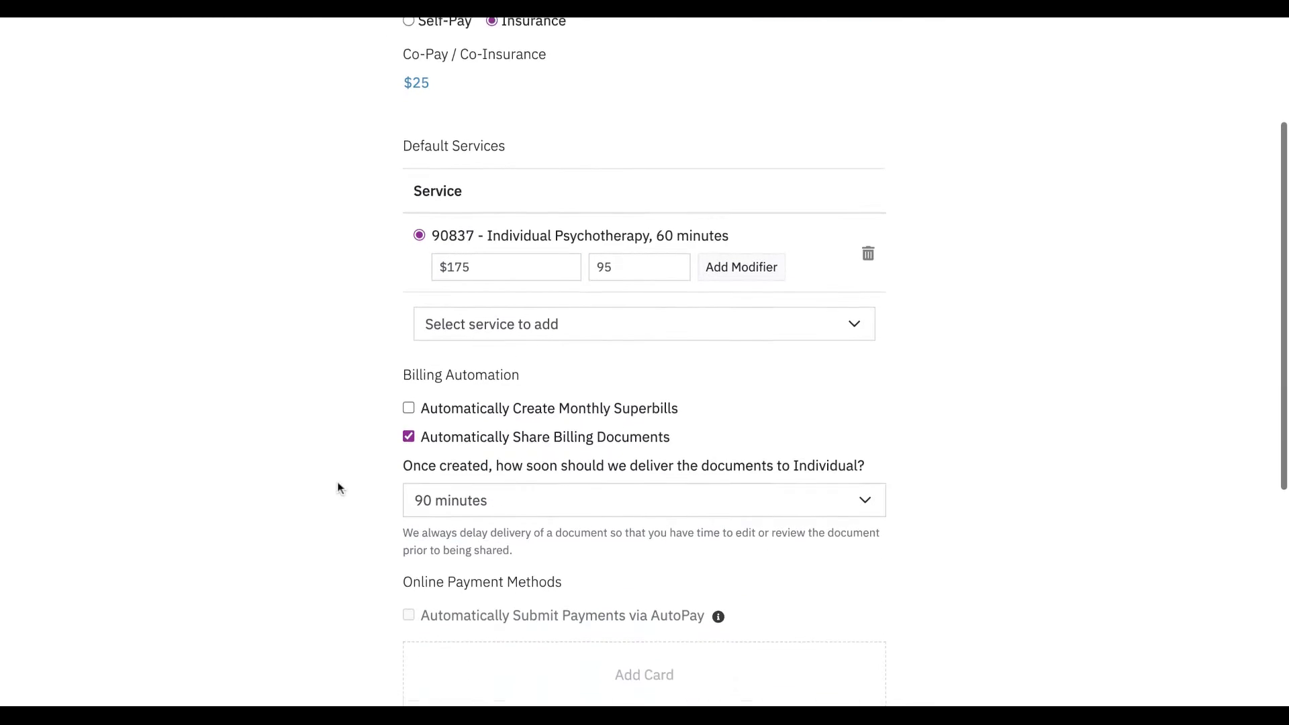
scroll(340, 490, down, 3)
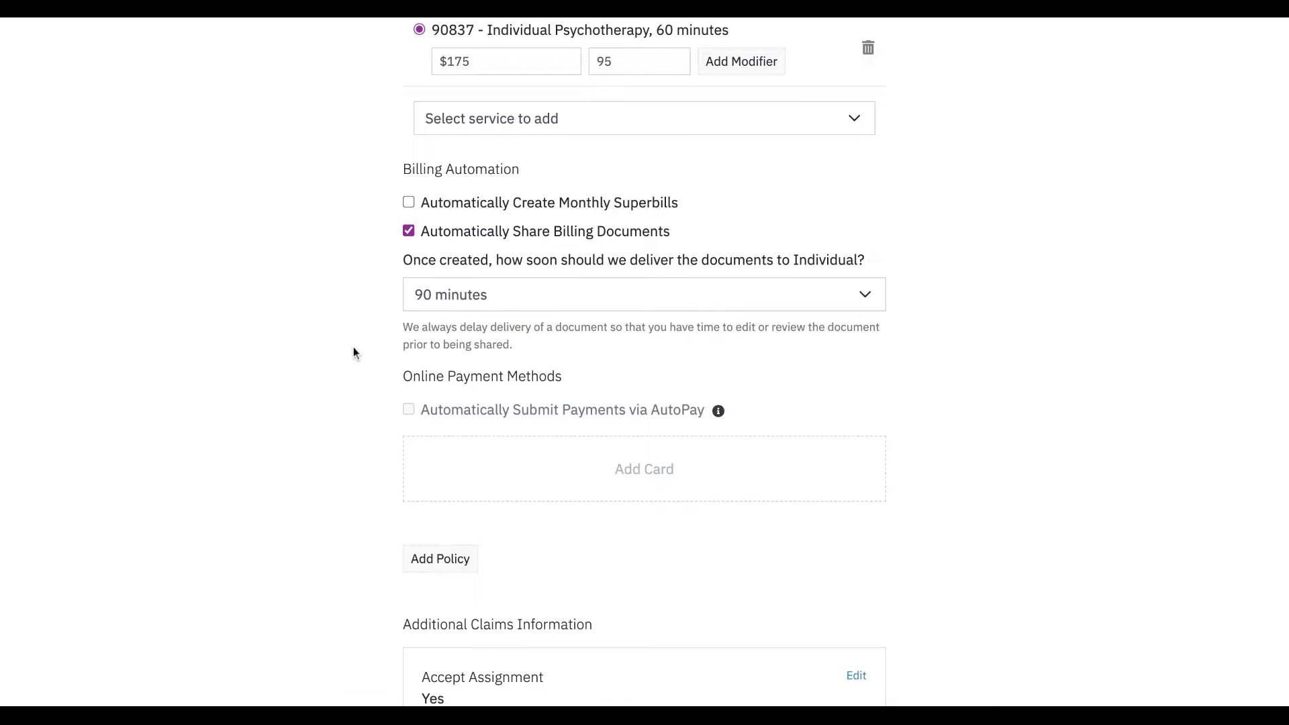
scroll(353, 347, down, 1)
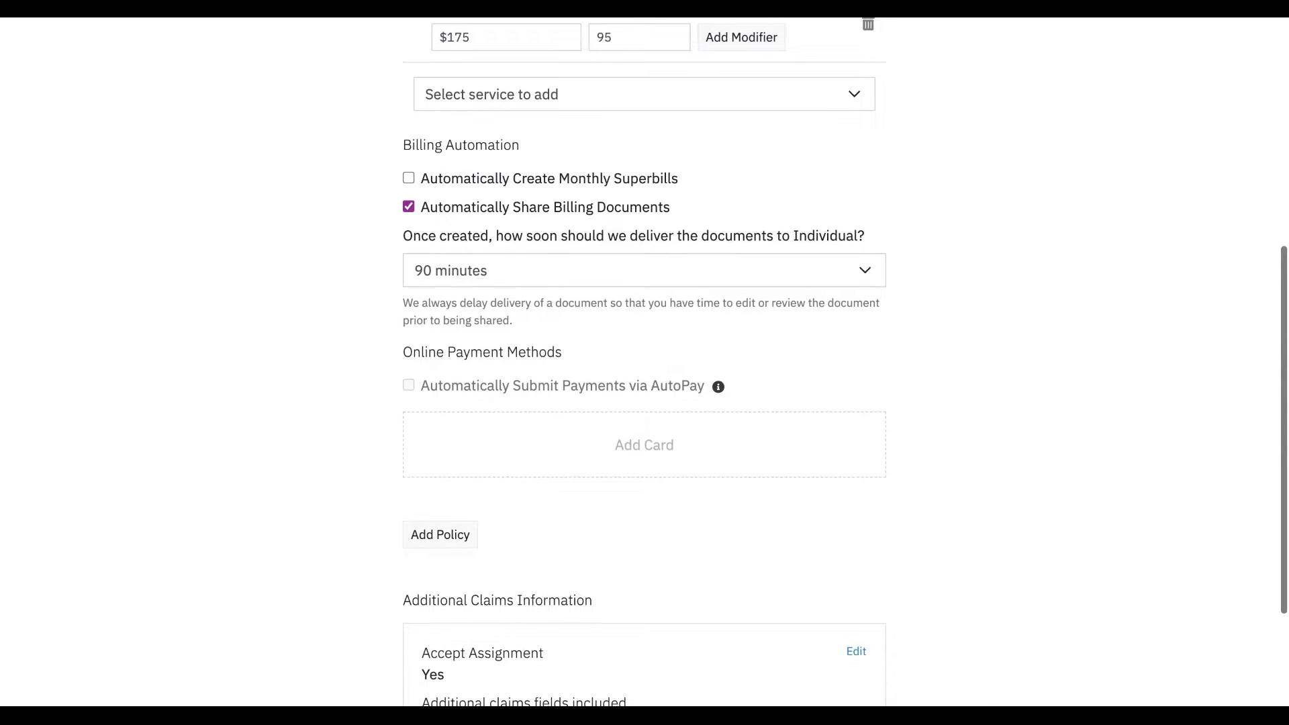
scroll(644, 363, down, 1)
scroll(645, 362, down, 5)
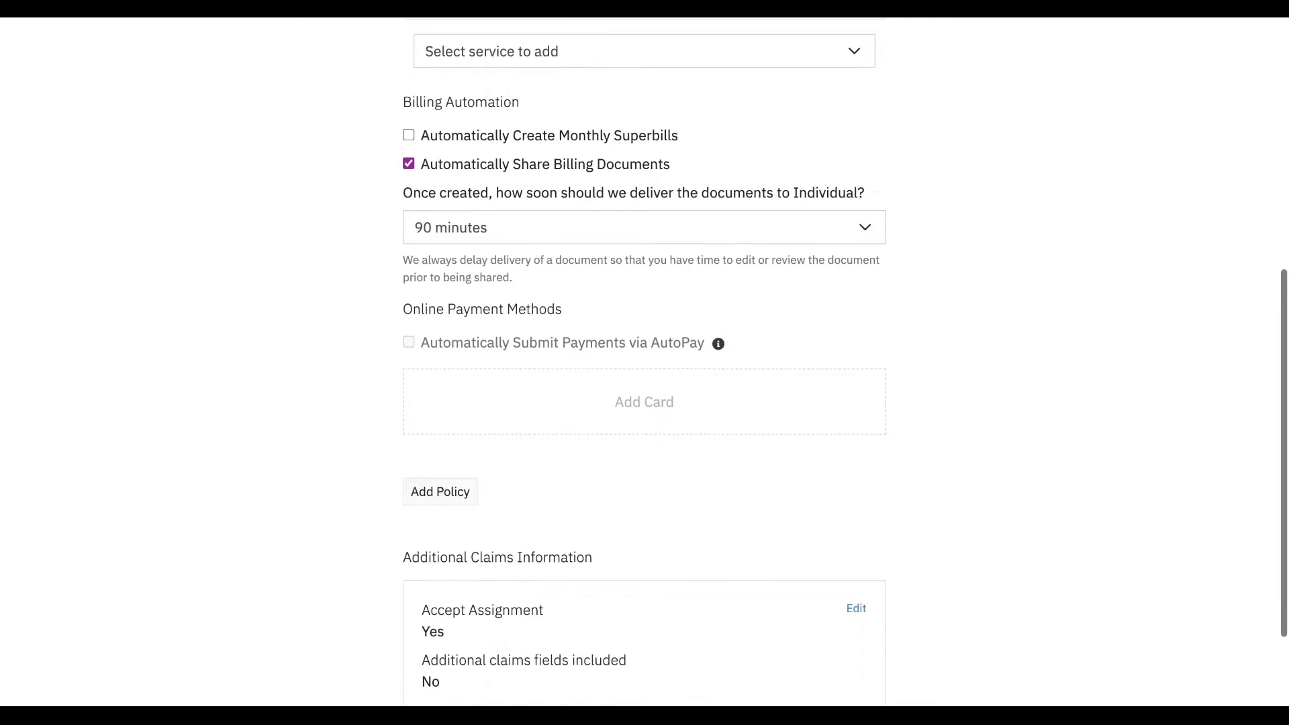
scroll(644, 362, up, 4)
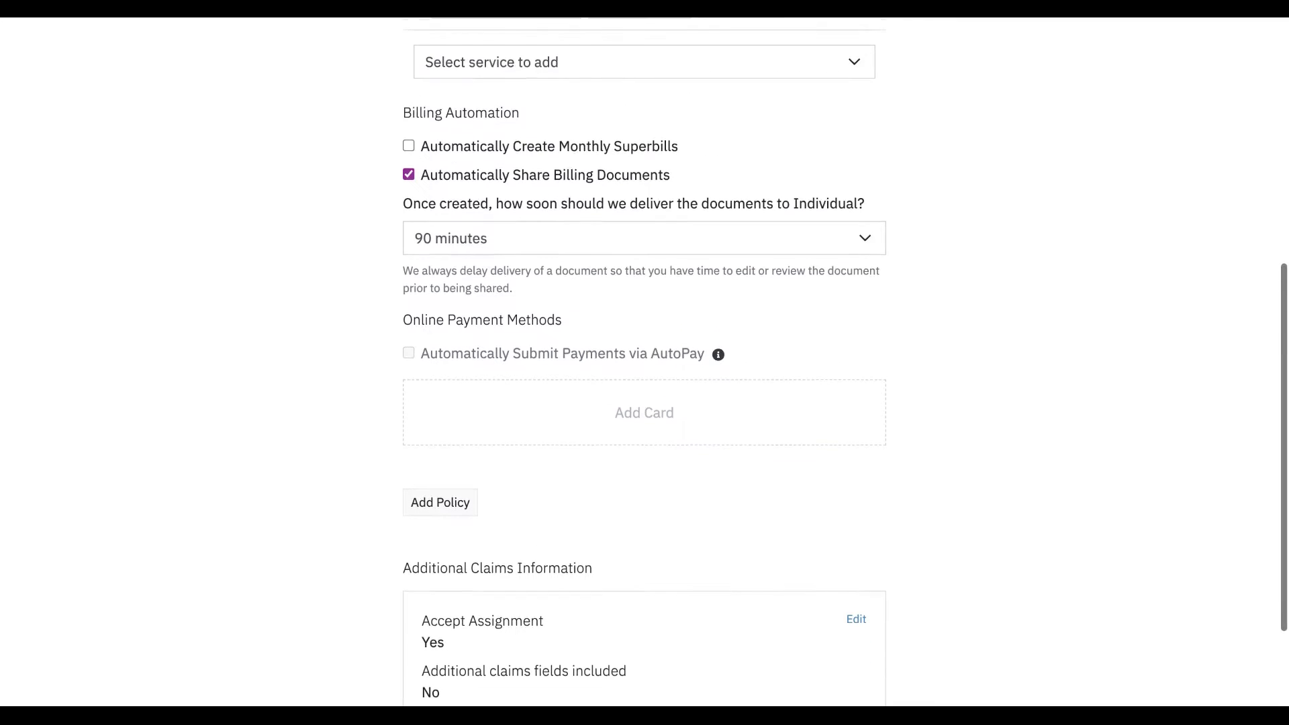
scroll(645, 363, down, 1)
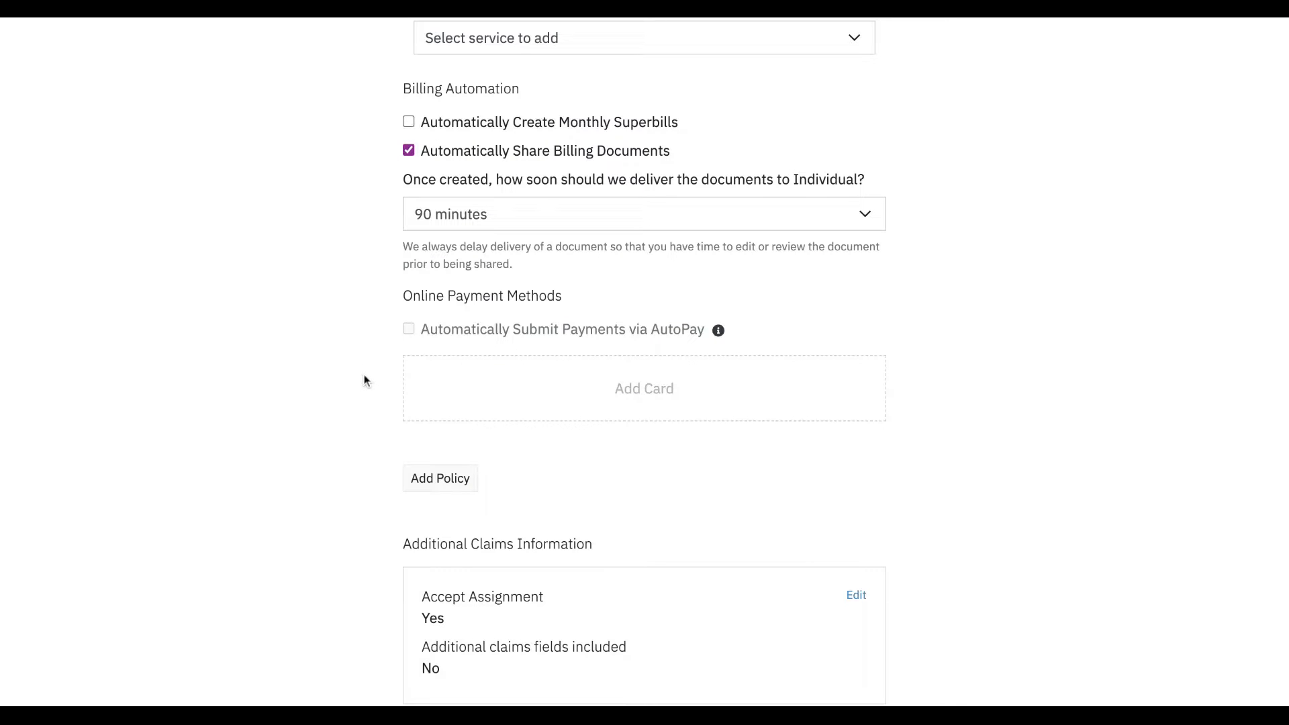
scroll(365, 379, down, 4)
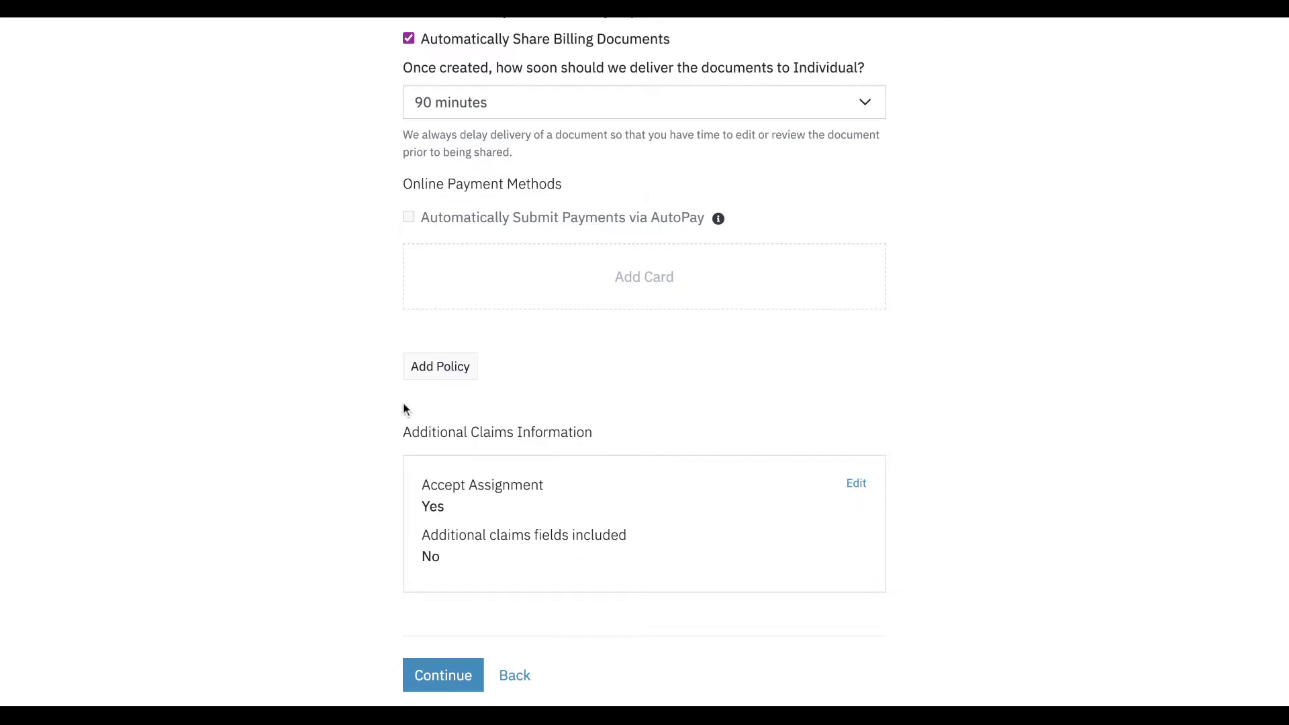
click(448, 371)
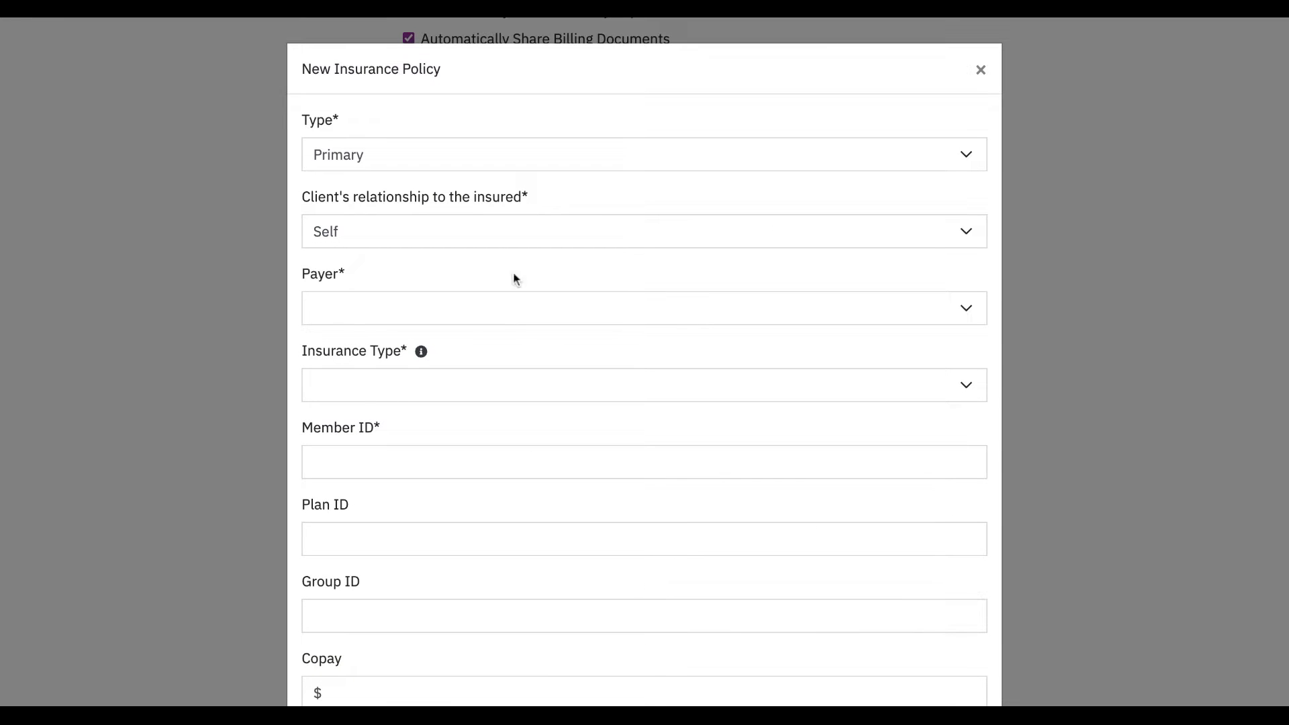
scroll(517, 329, down, 3)
scroll(516, 329, down, 3)
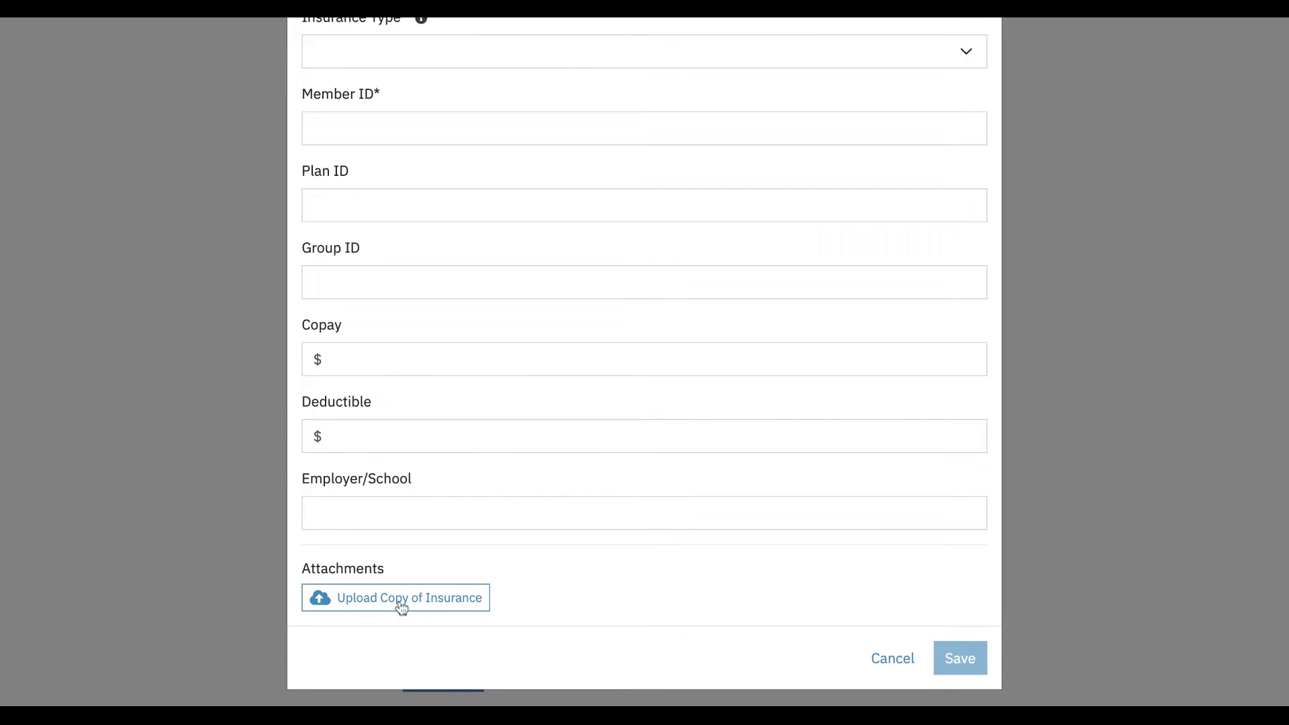
click(892, 659)
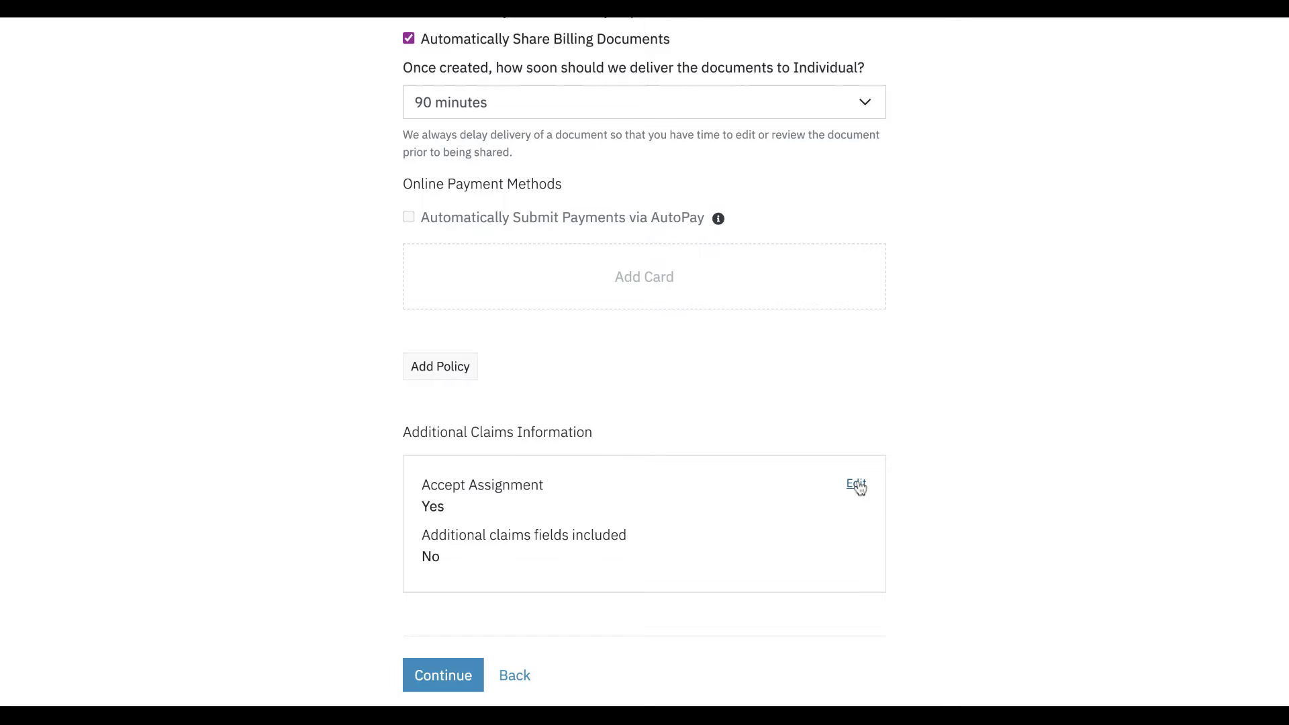
- Advance to the contacts step and begin adding a contact for the client
click(447, 677)
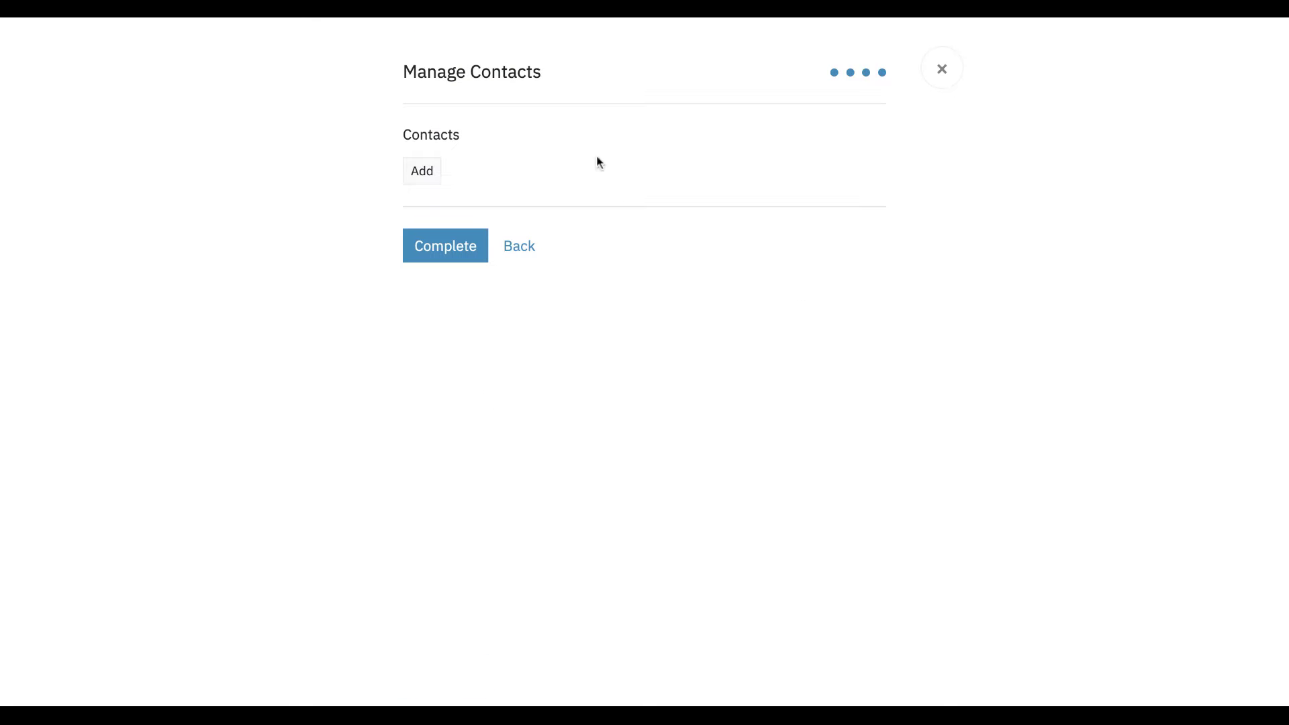
click(421, 173)
scroll(597, 181, down, 1)
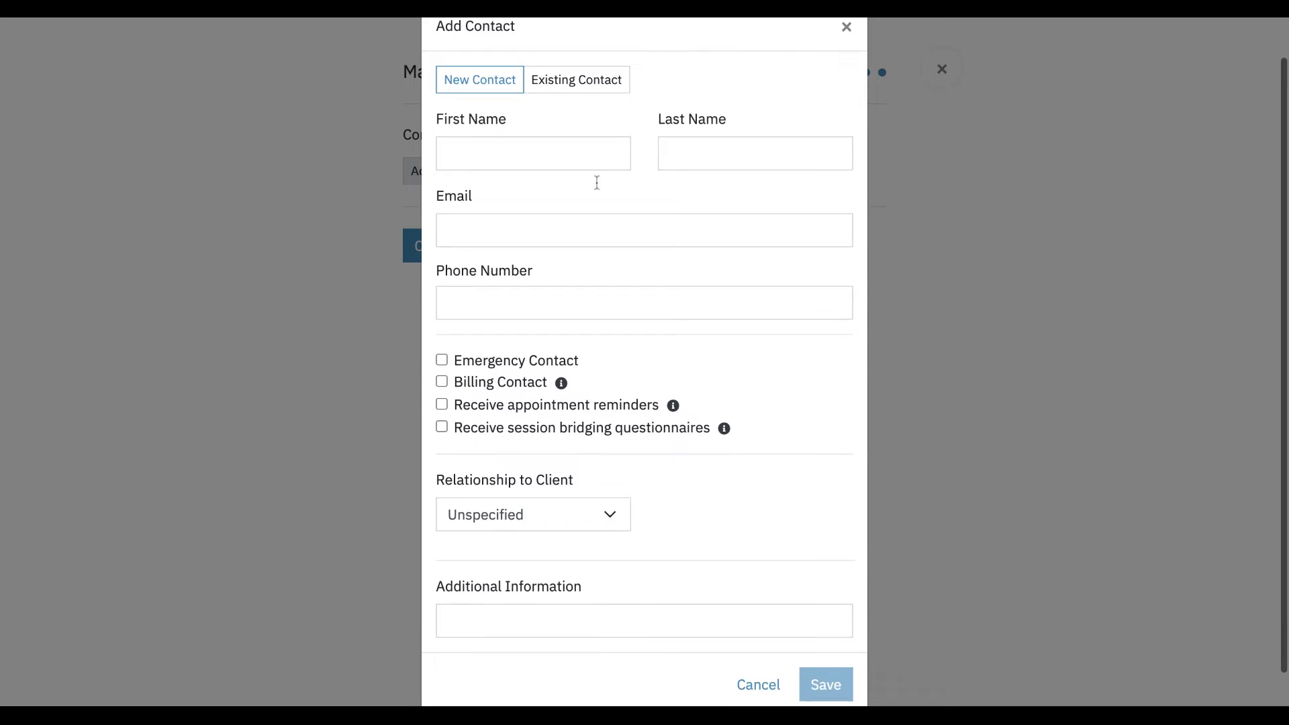
scroll(597, 181, up, 1)
scroll(597, 181, down, 1)
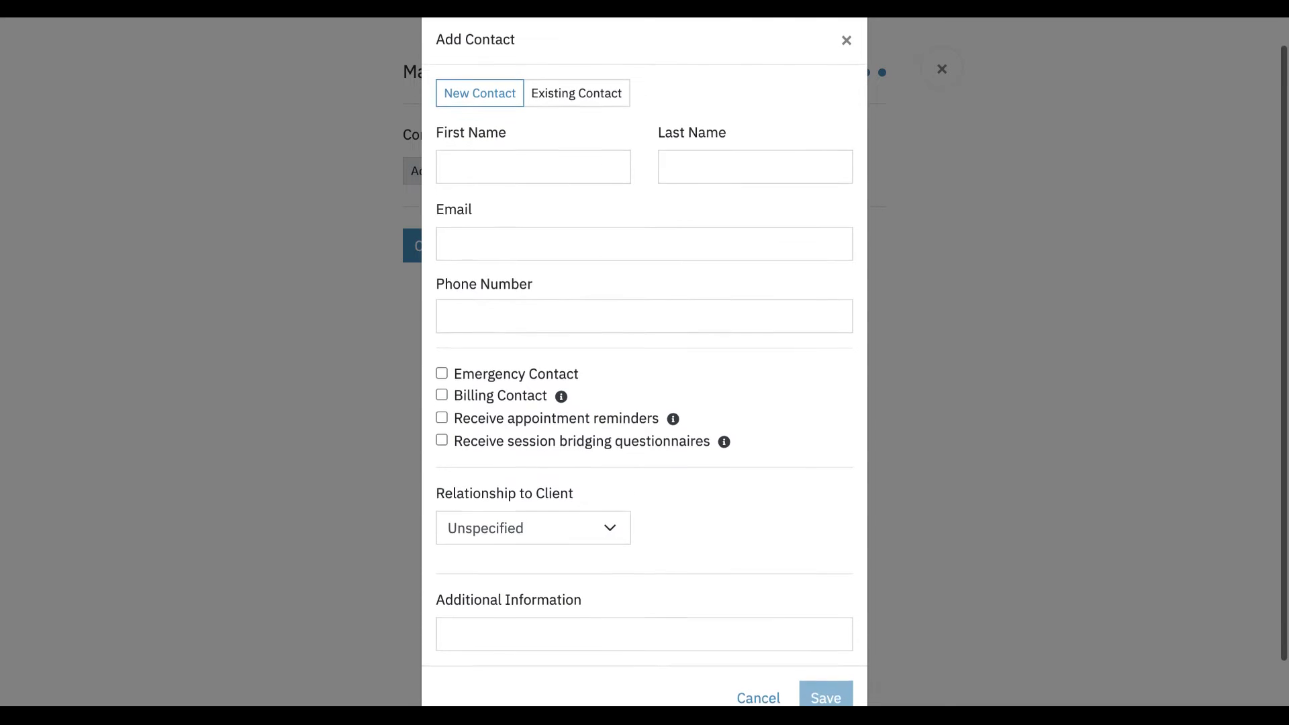
click(516, 163)
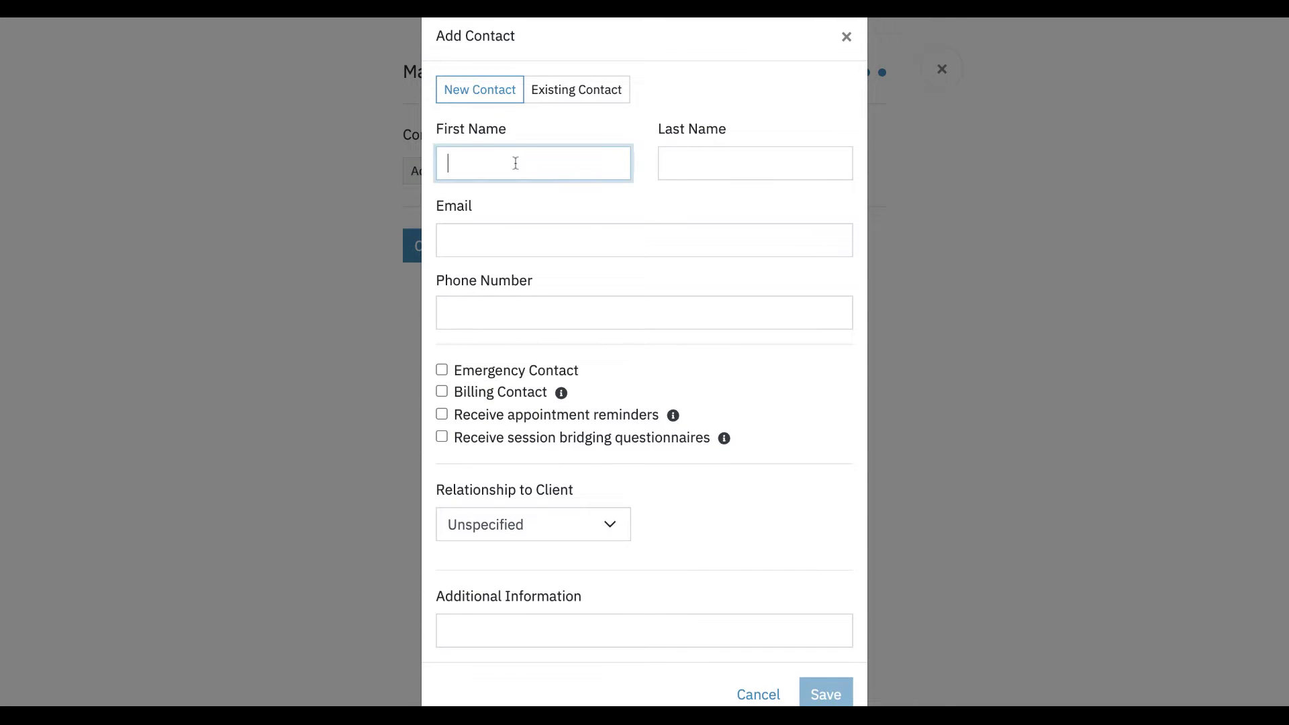
- Search for and add an existing contact as the Emergency Contact, relationship Spouse / Partner
click(594, 96)
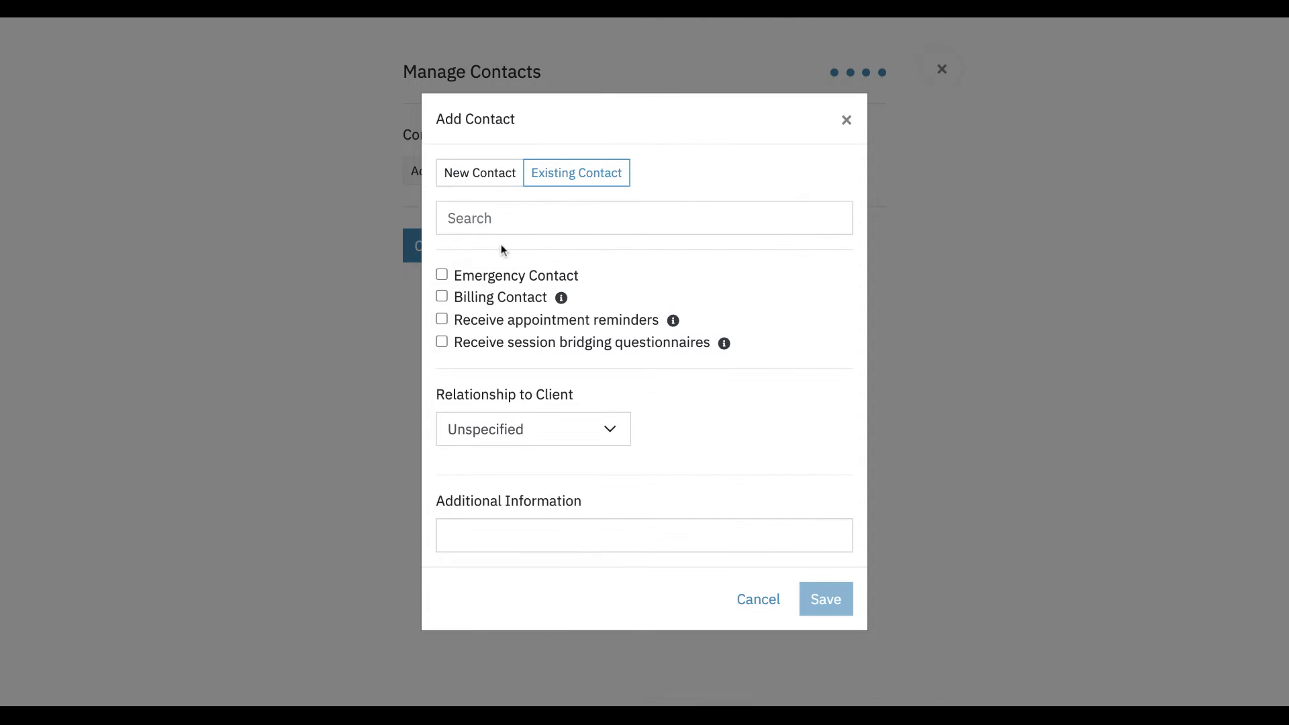
click(493, 219)
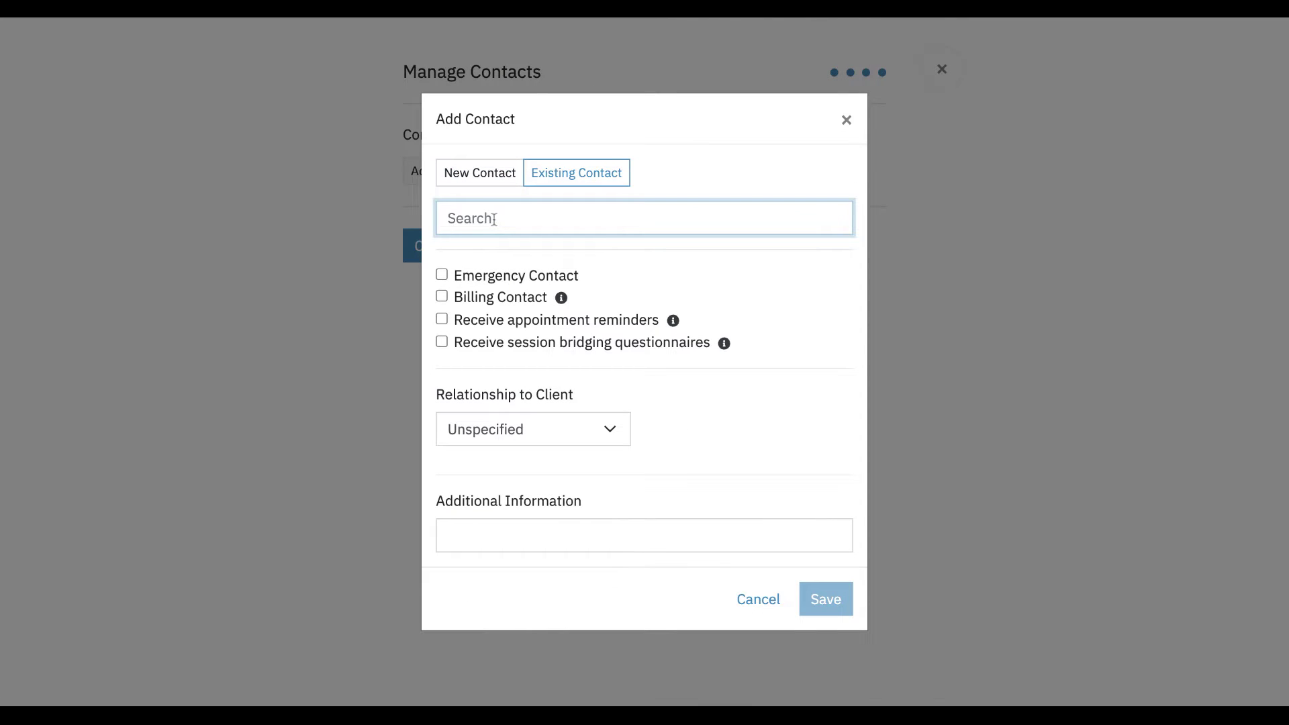
text(good Person)
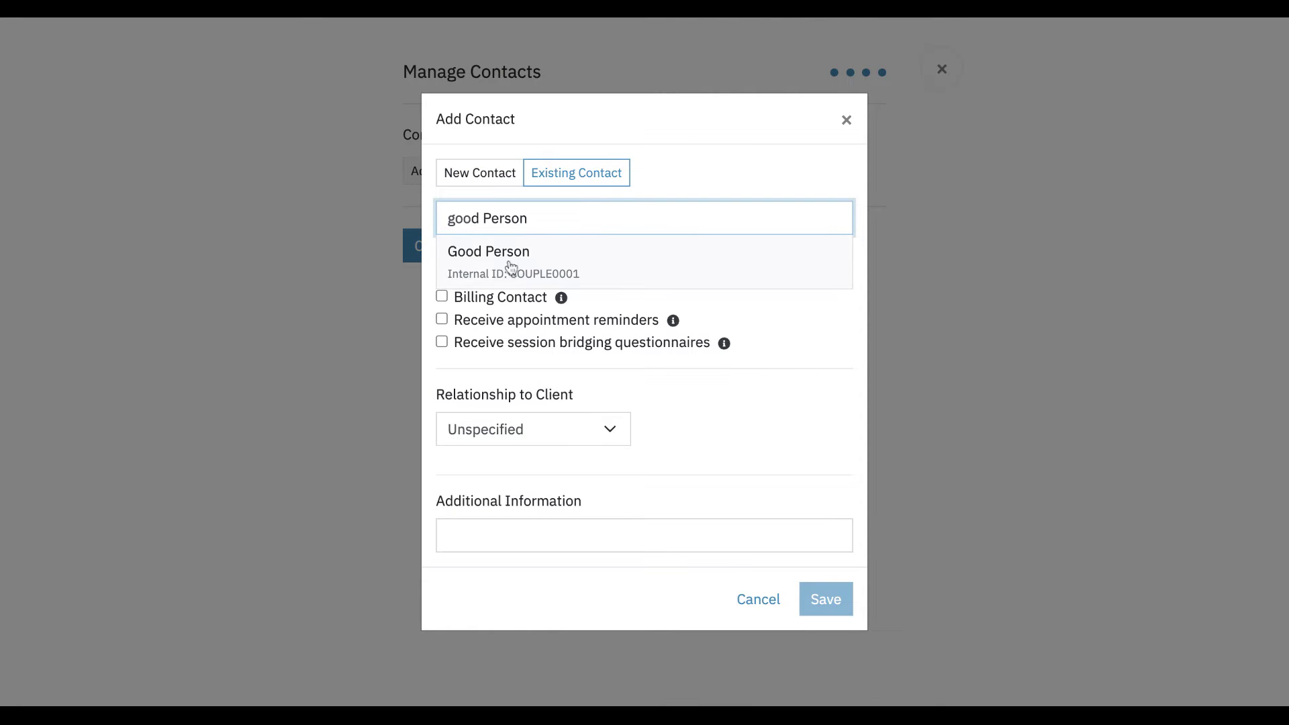
click(512, 265)
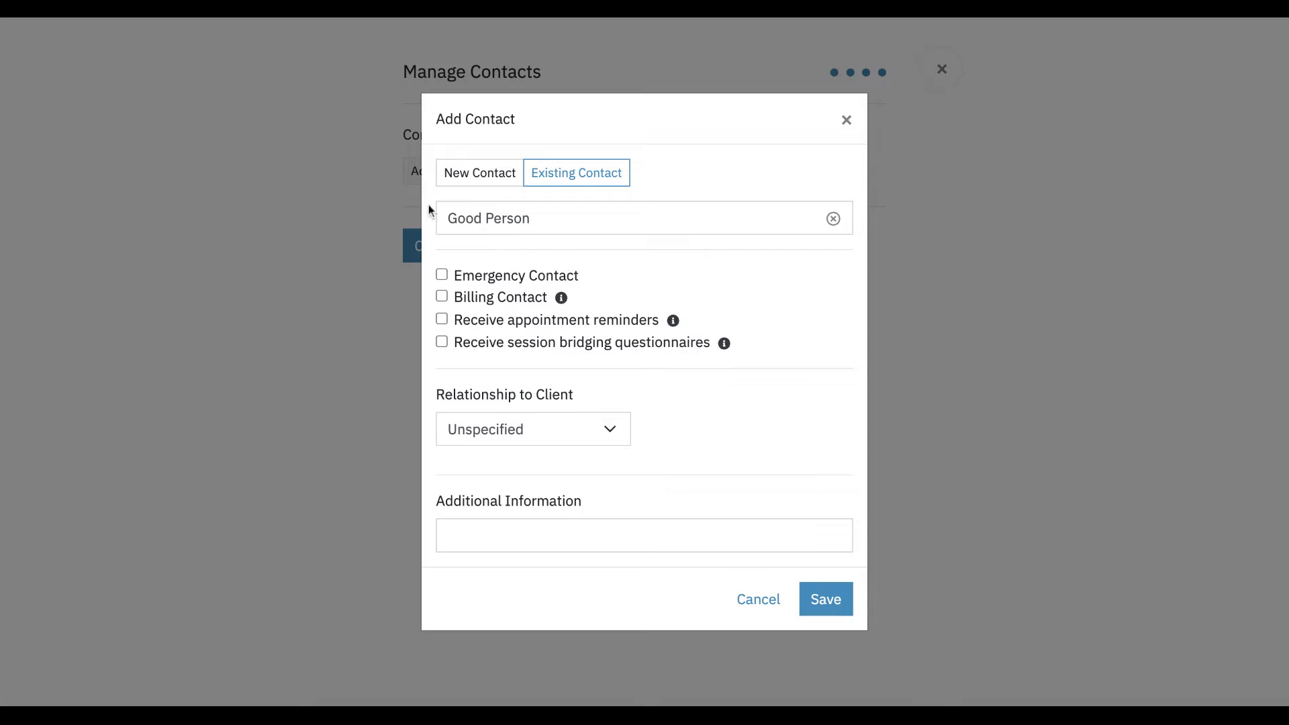
click(443, 276)
click(545, 426)
click(545, 430)
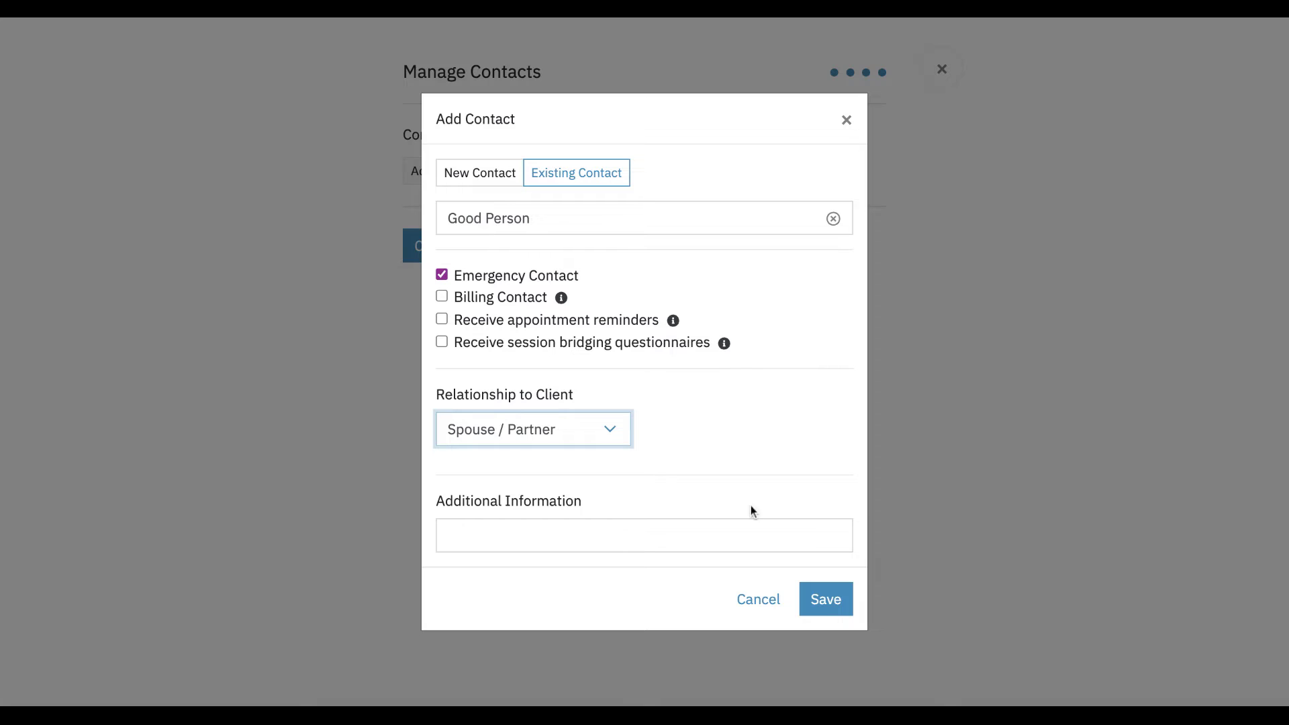
click(825, 600)
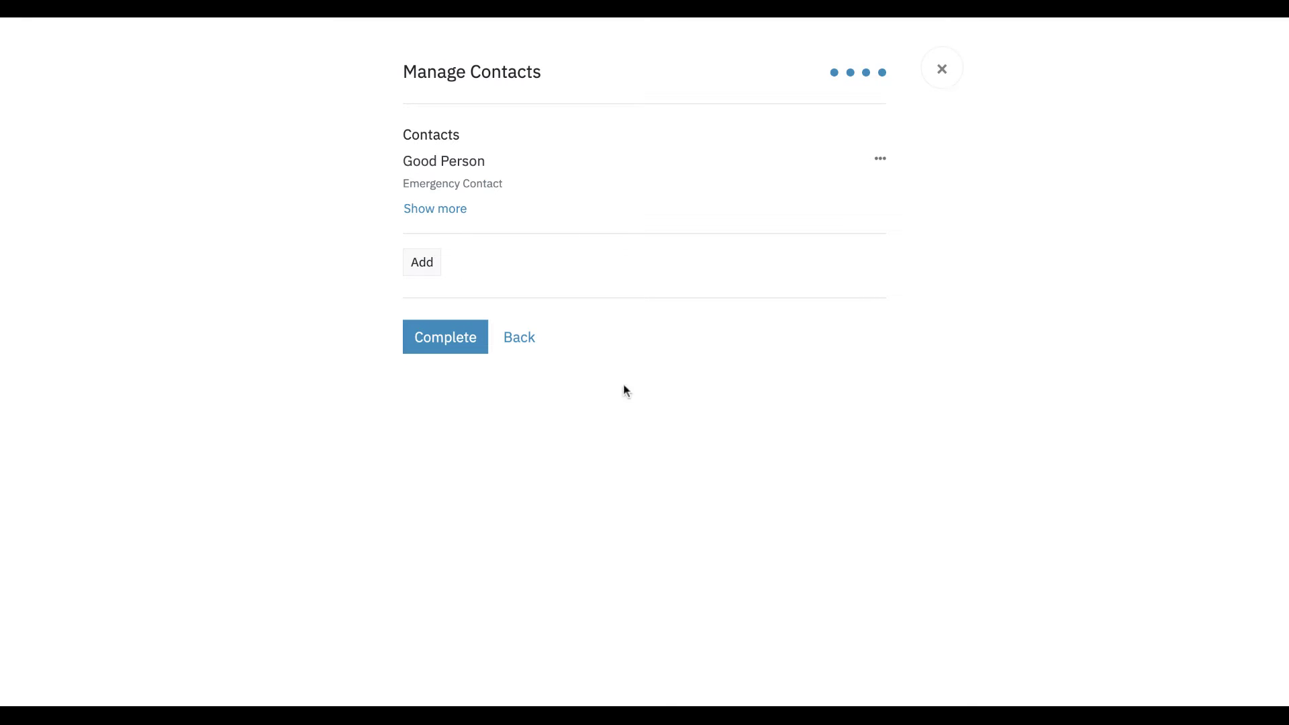
- Complete the setup and review the new client's Details page, scrolling down and back up
click(456, 344)
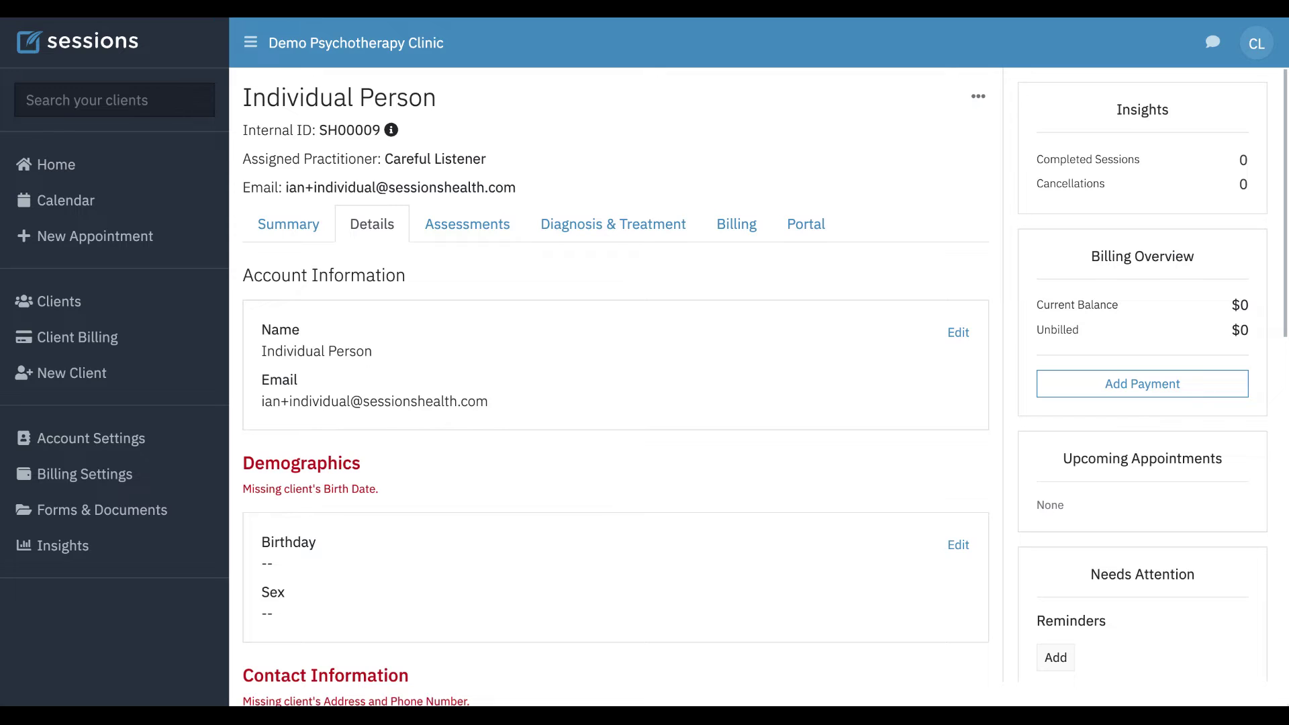
scroll(616, 385, down, 1)
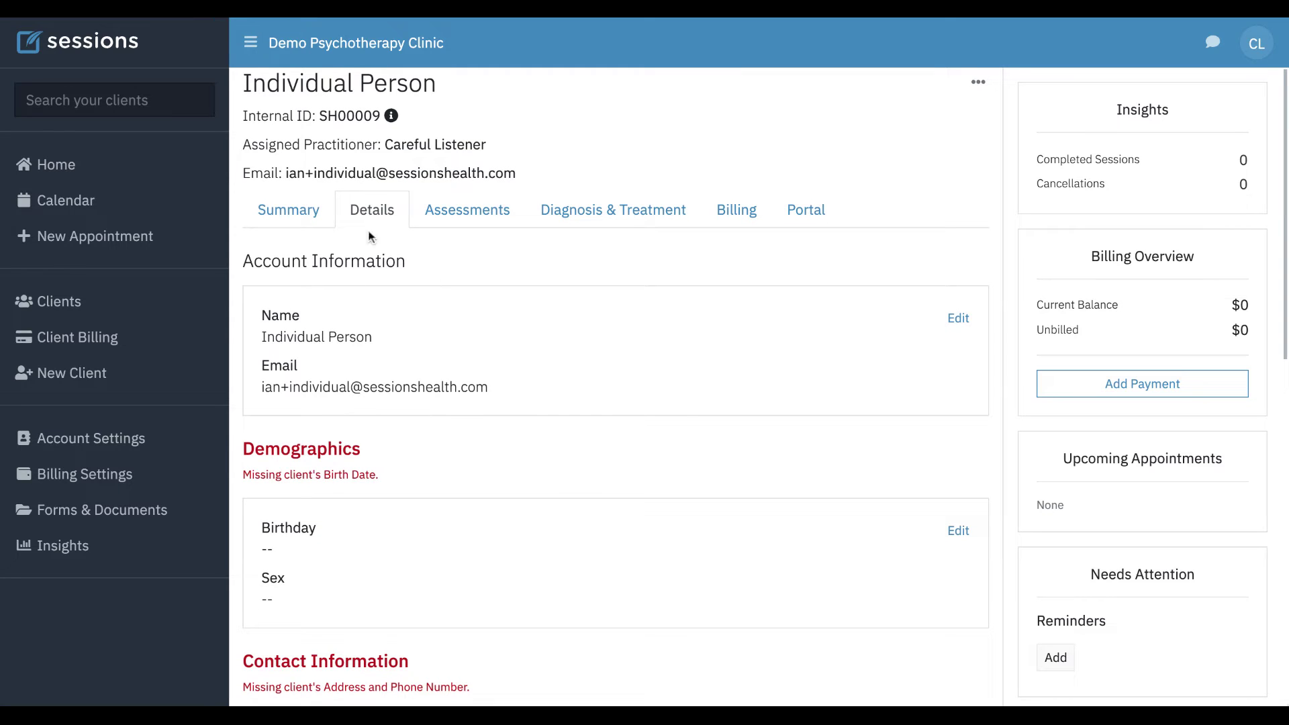
scroll(477, 379, down, 5)
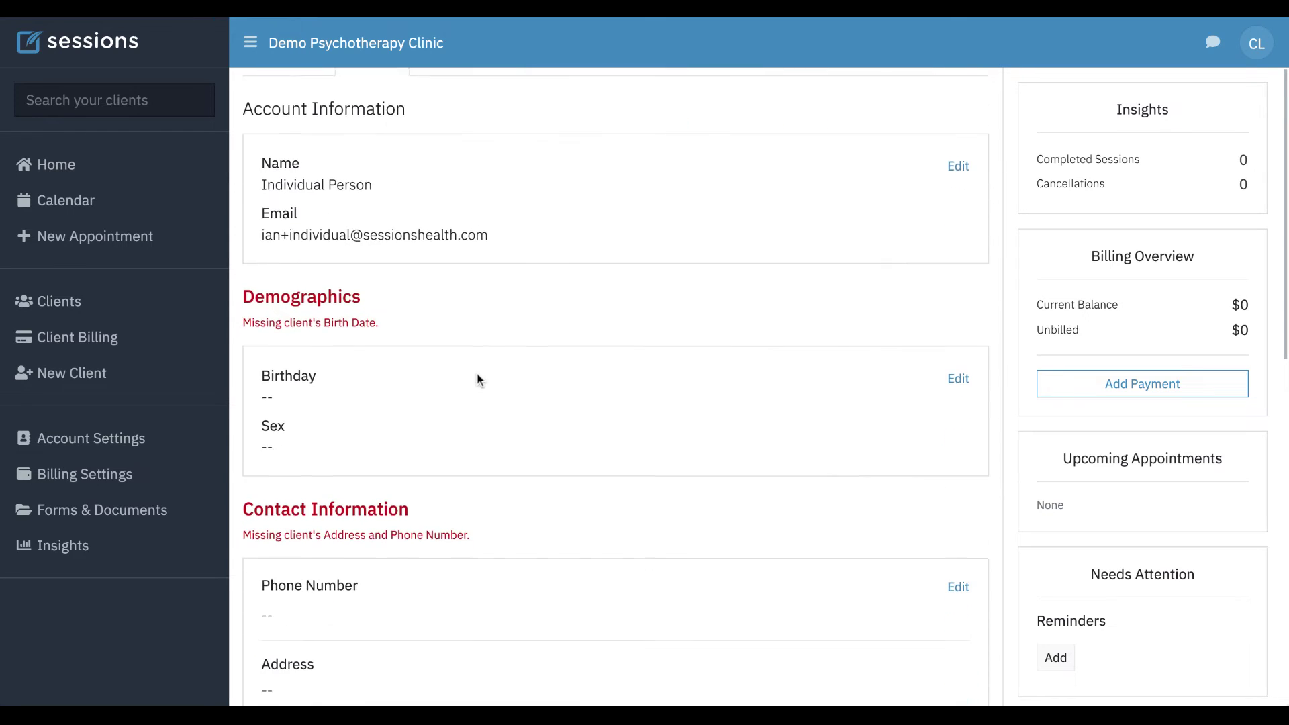
scroll(383, 414, down, 3)
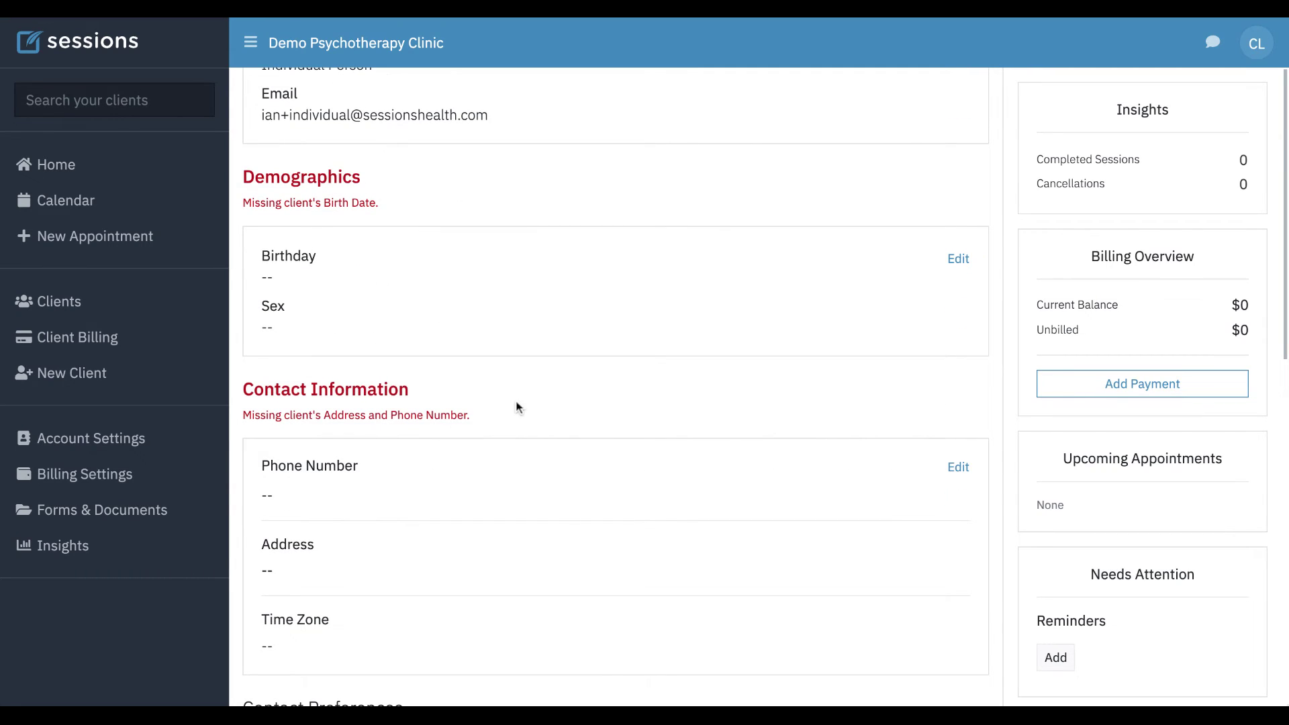
scroll(517, 406, up, 2)
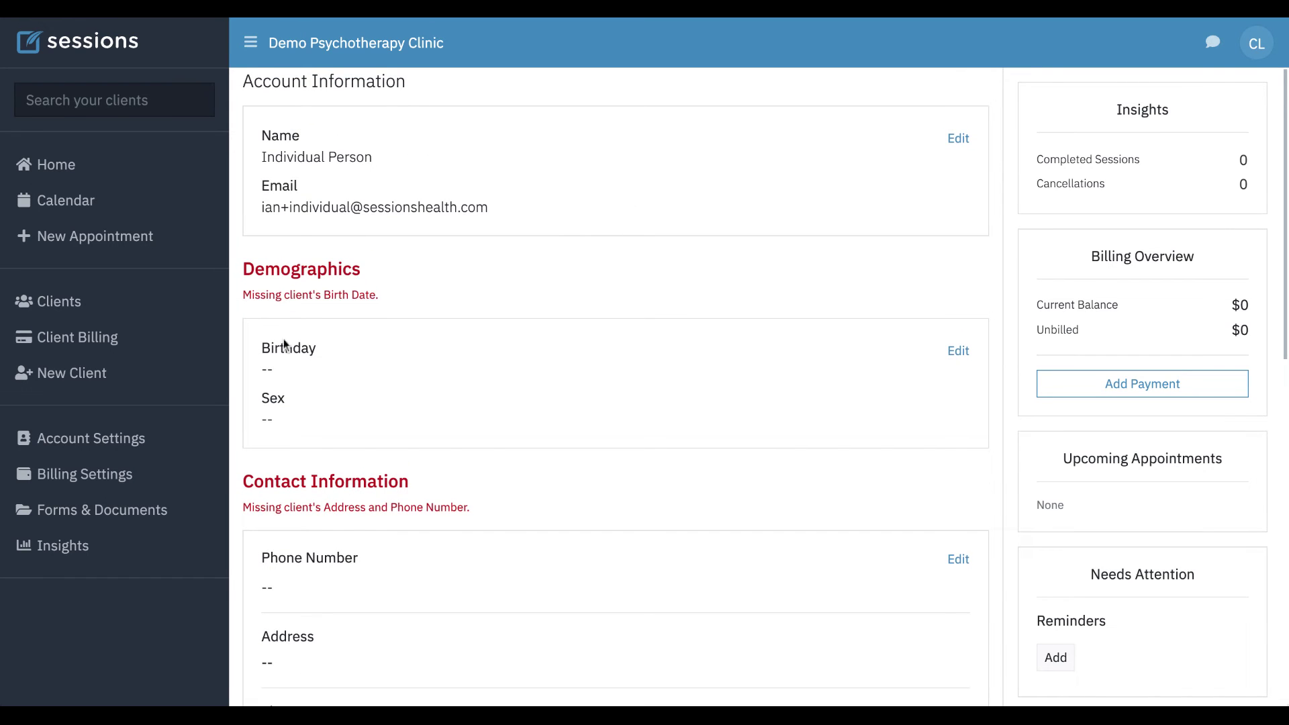
scroll(498, 374, up, 1)
scroll(497, 373, up, 2)
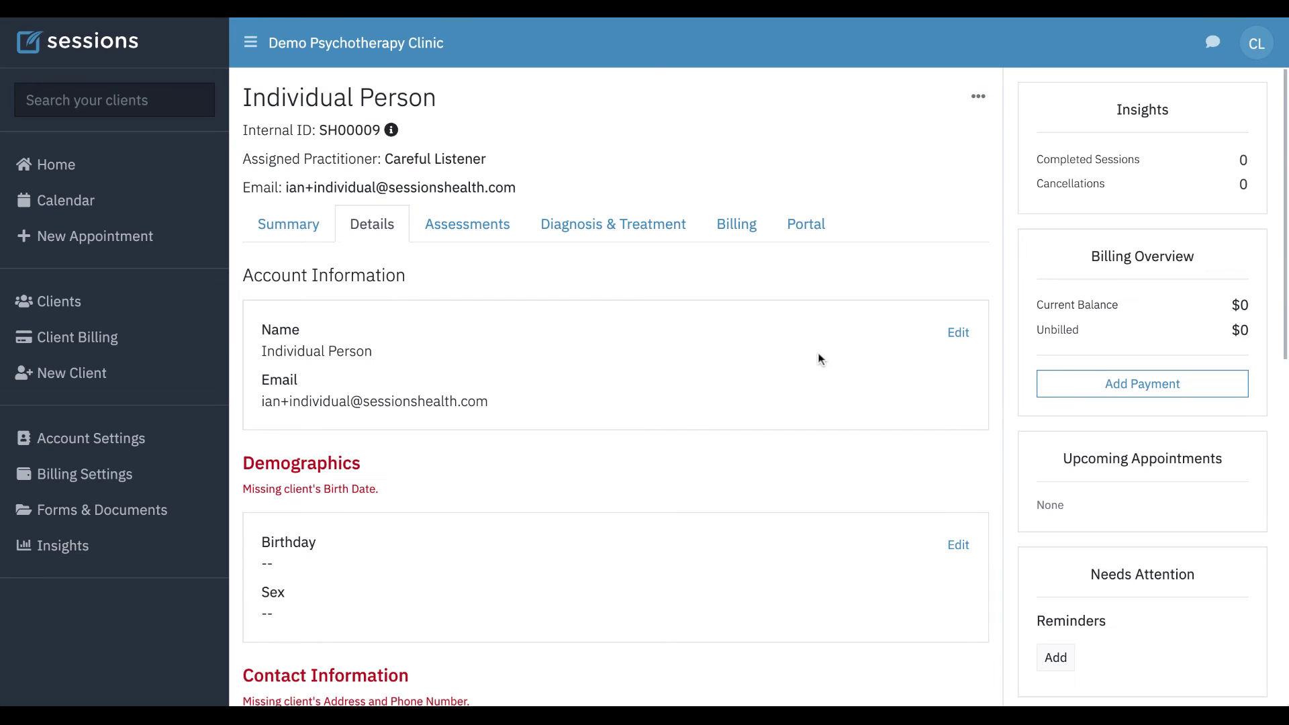